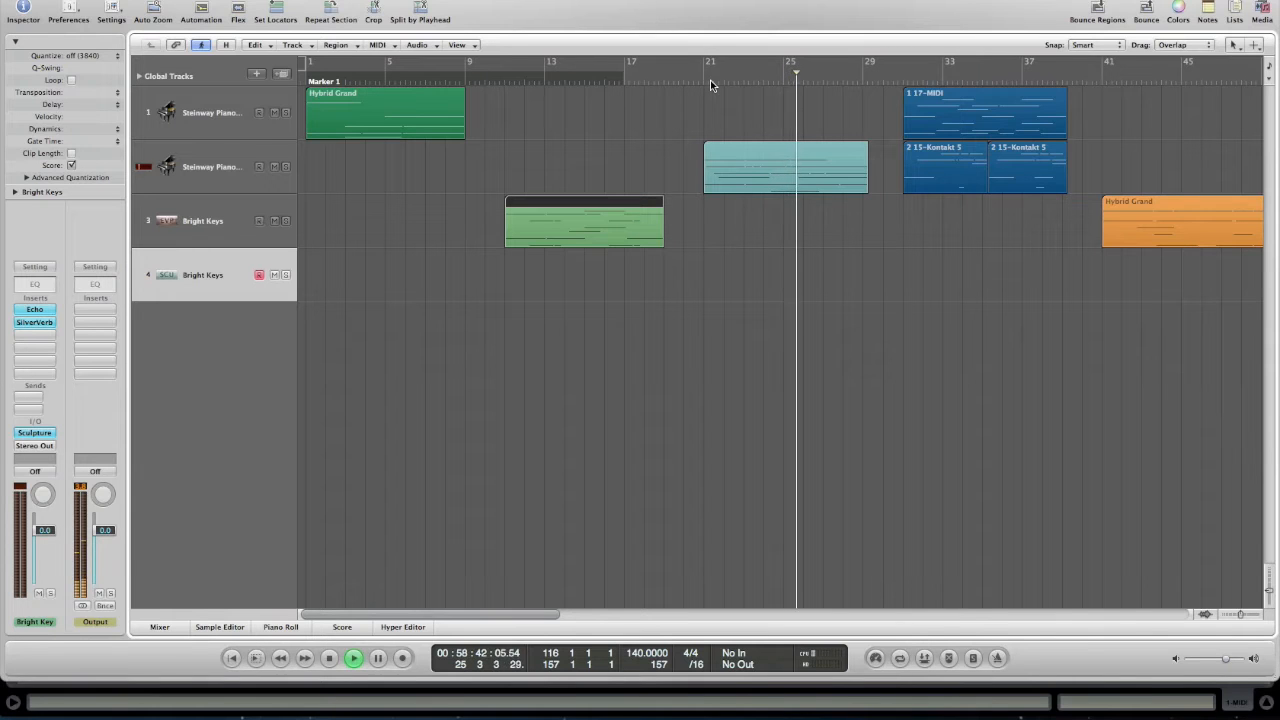
Examine the MIDI chord regions laid out across the Steinway piano and Bright Keys tracks
scroll(826, 200, "up", 3)
scroll(826, 200, "up", 5)
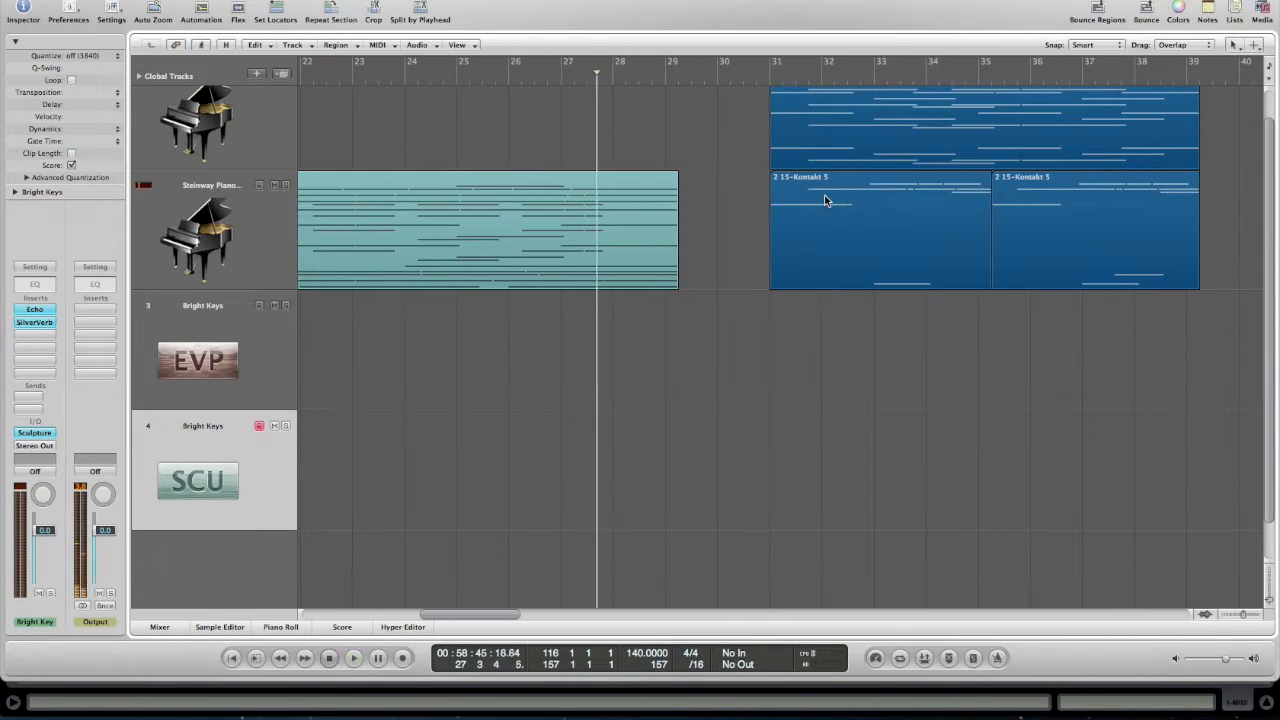
left_click(620, 220)
key("super+m")
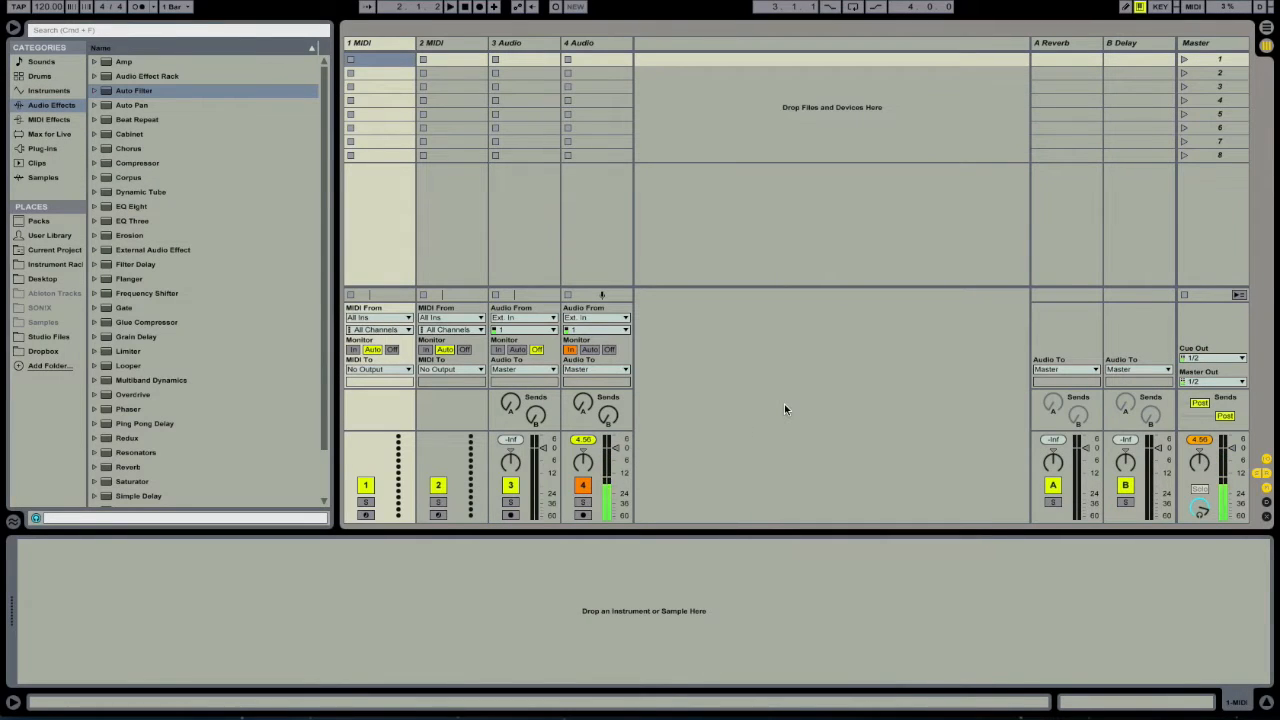
left_click(960, 690)
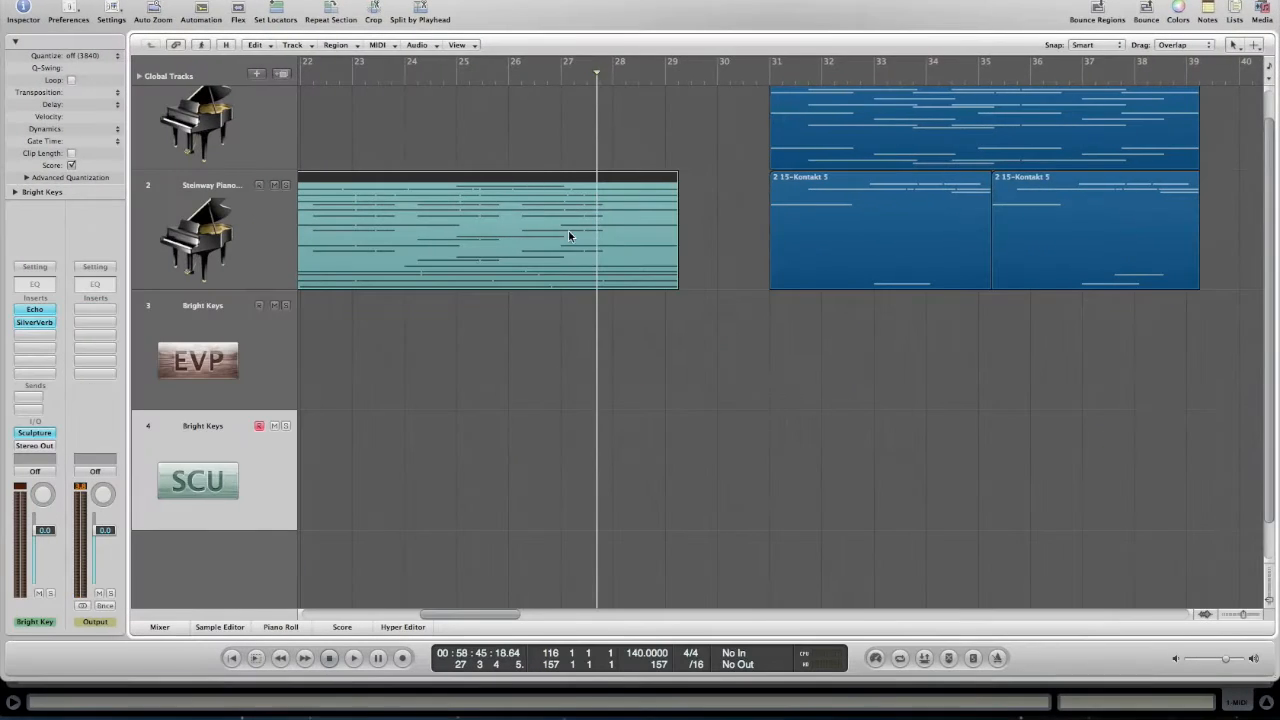
key("z")
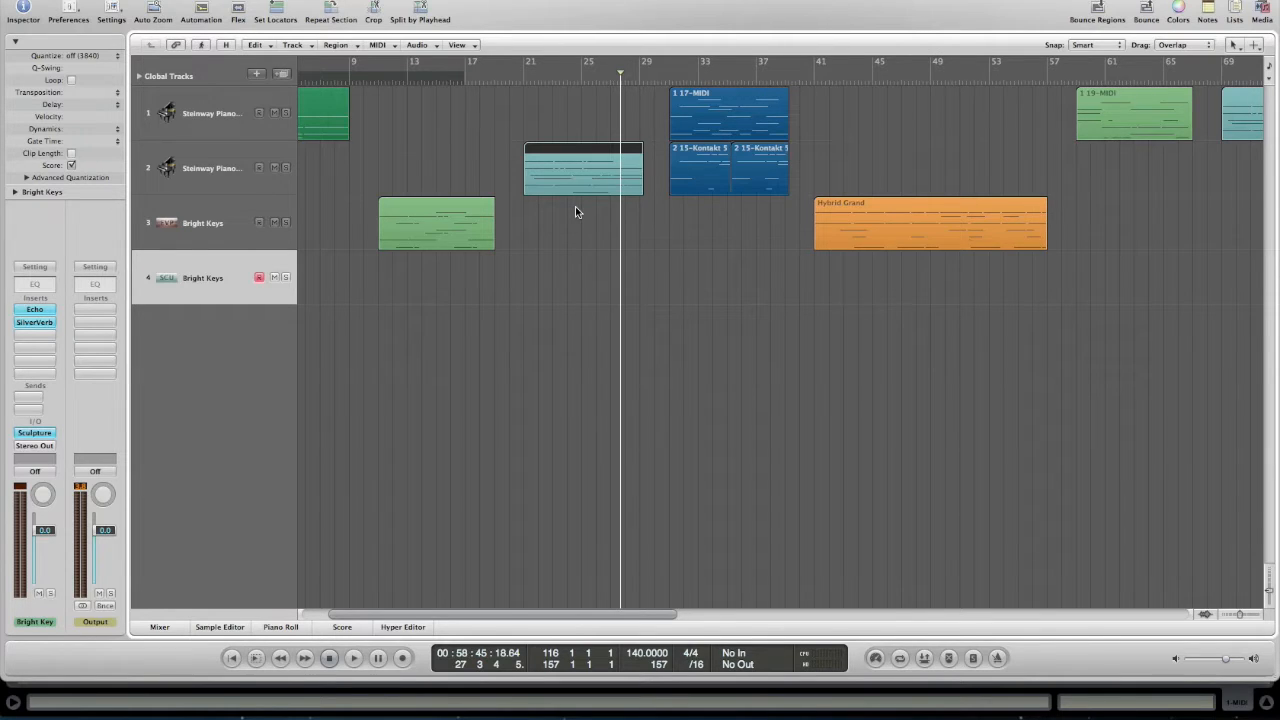
scroll(528, 187, "up", 5)
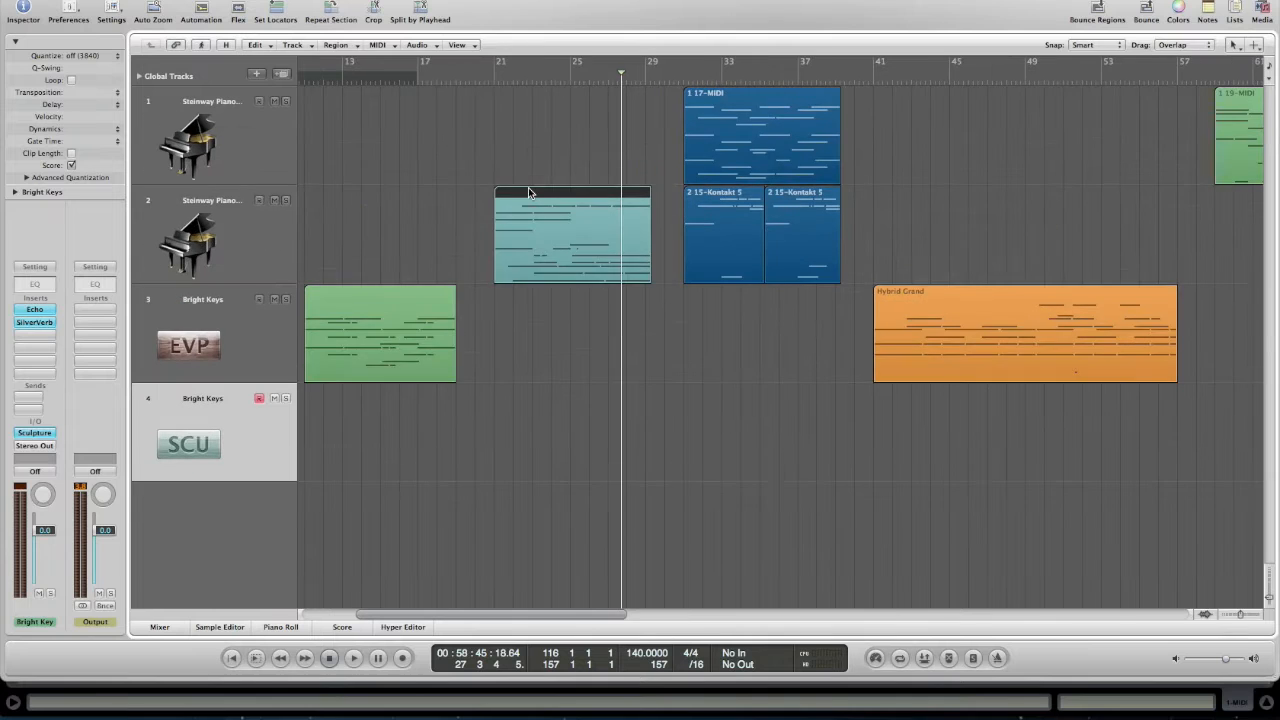
scroll(528, 187, "left", 5)
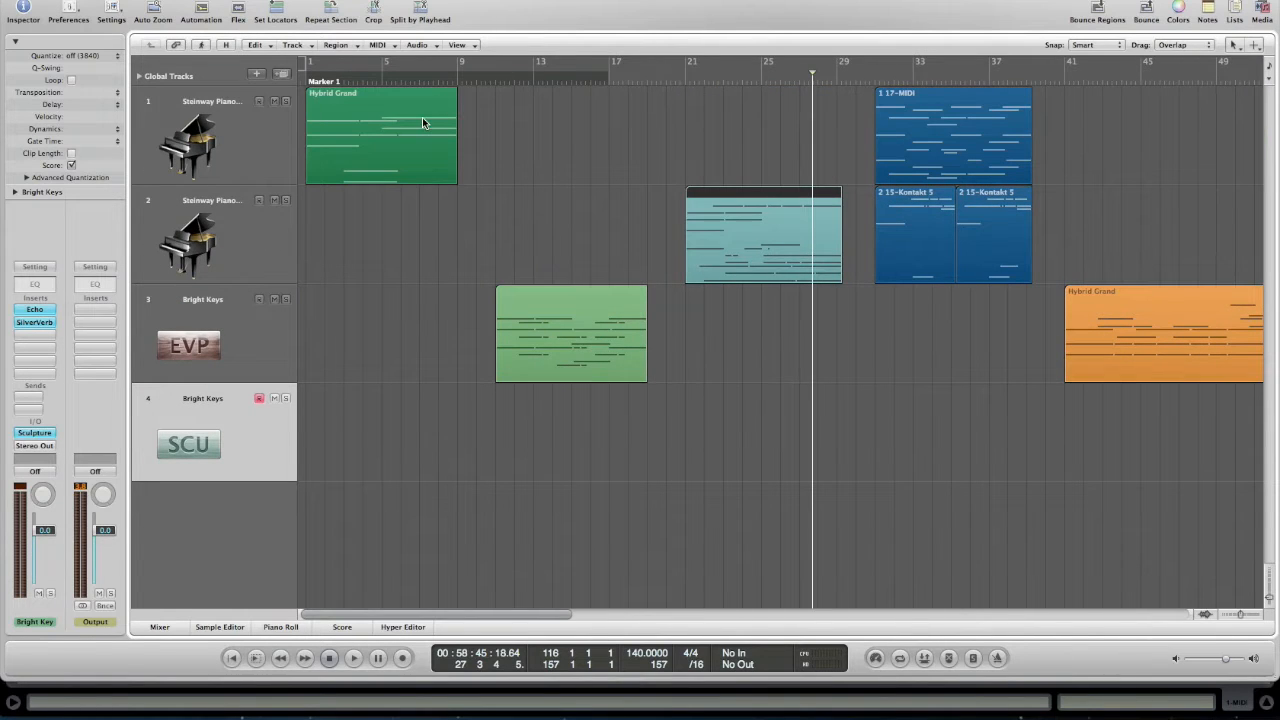
scroll(423, 117, "down", 3)
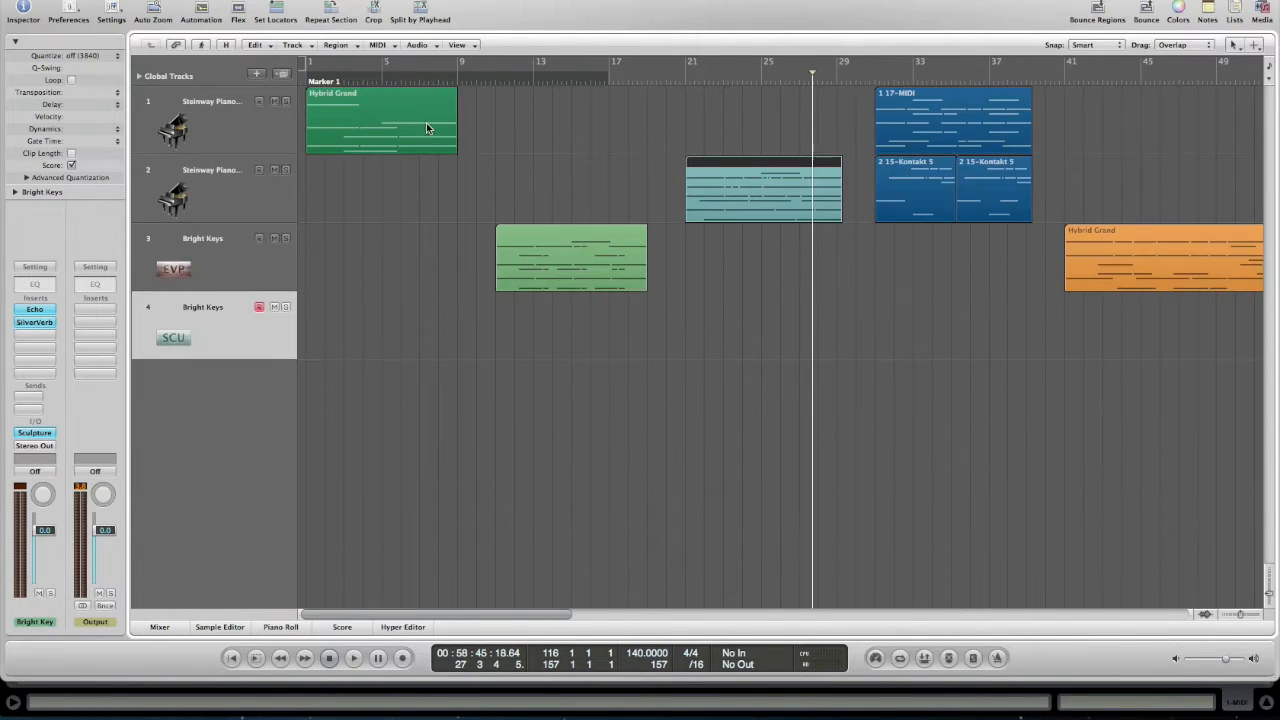
Move the first Hybrid Grand region to bar 2 and choose the Steinway Piano Studio channel strip setting for track 1
mouse_move(409, 107)
left_mouse_down()
mouse_move(472, 107)
mouse_move(422, 117)
left_mouse_up()
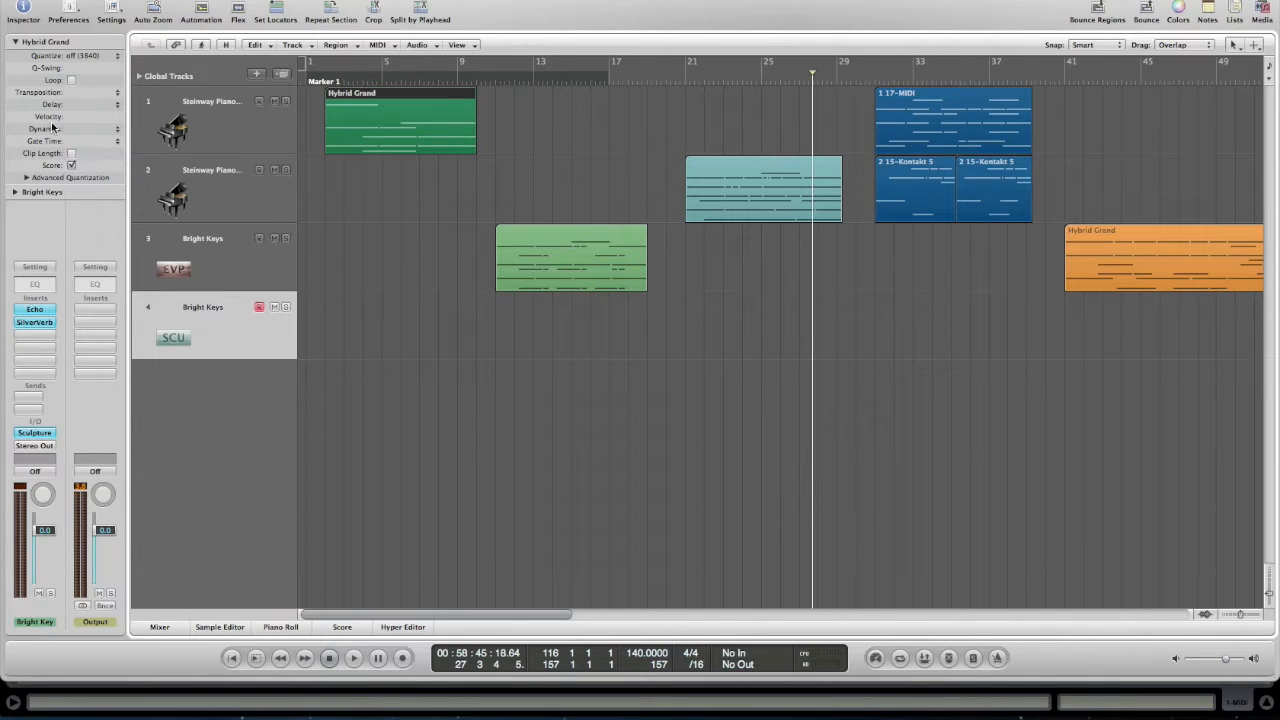
left_click(229, 104)
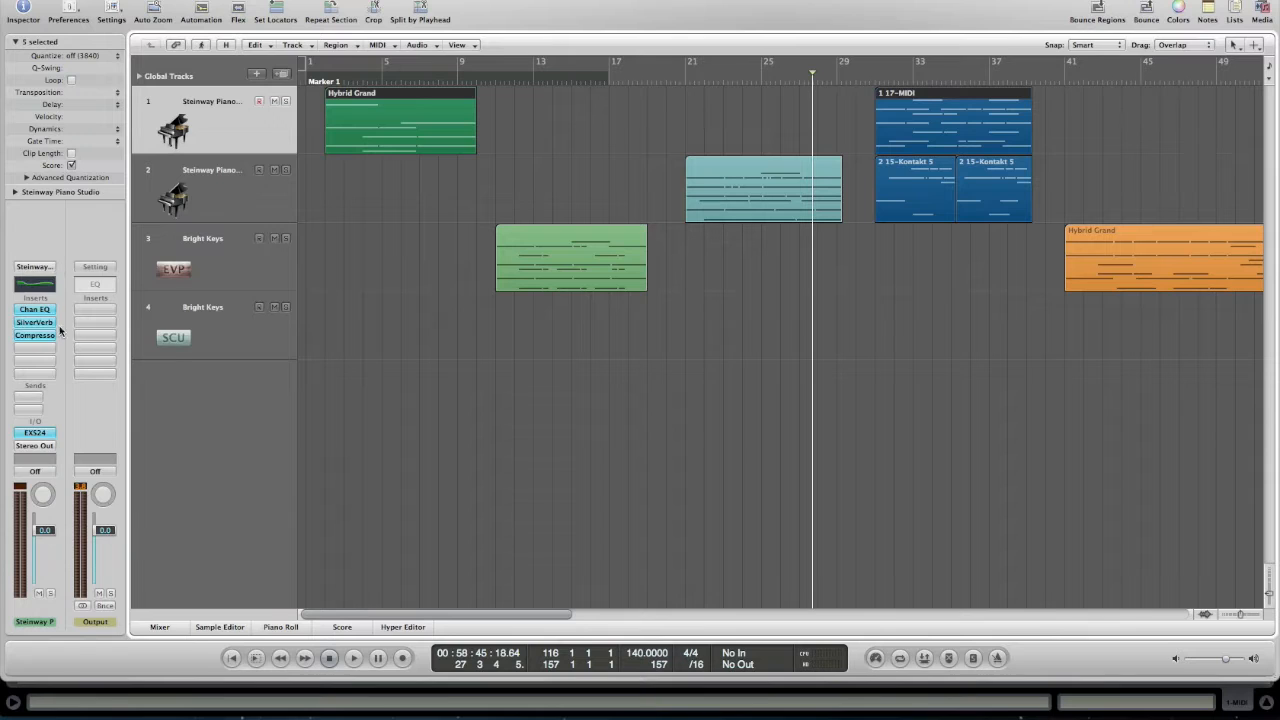
left_click(45, 268)
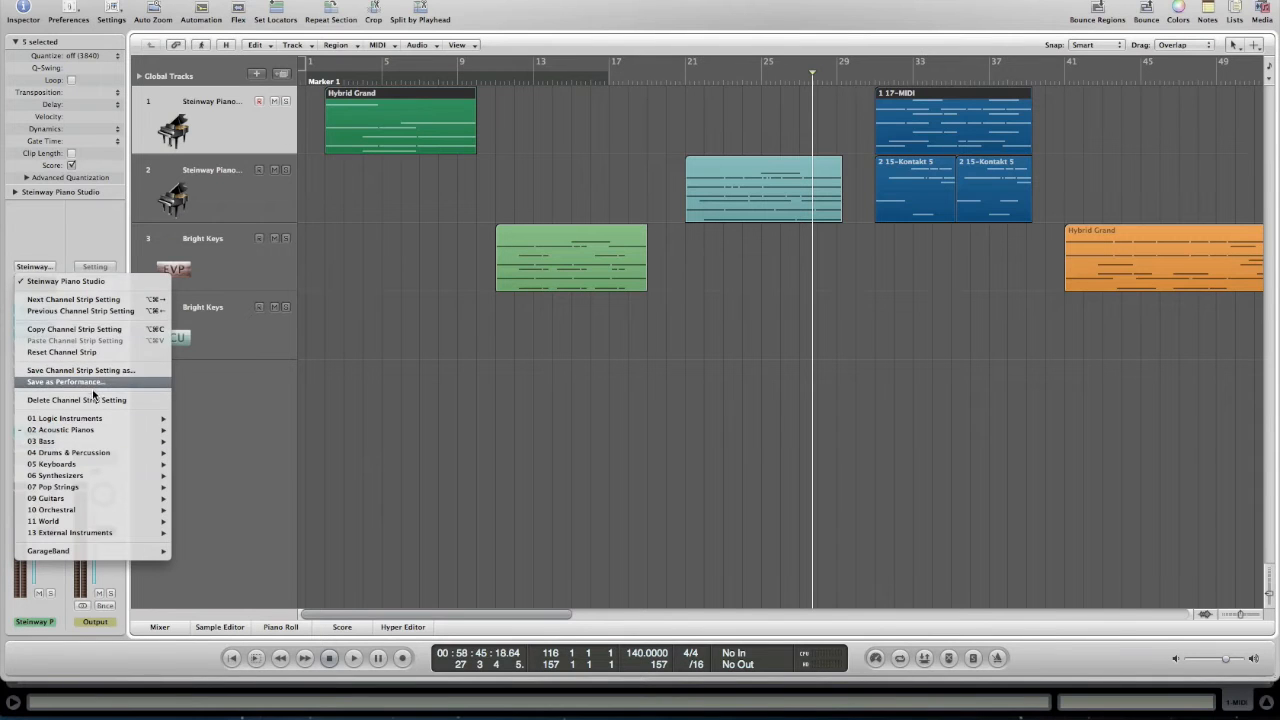
mouse_move(86, 431)
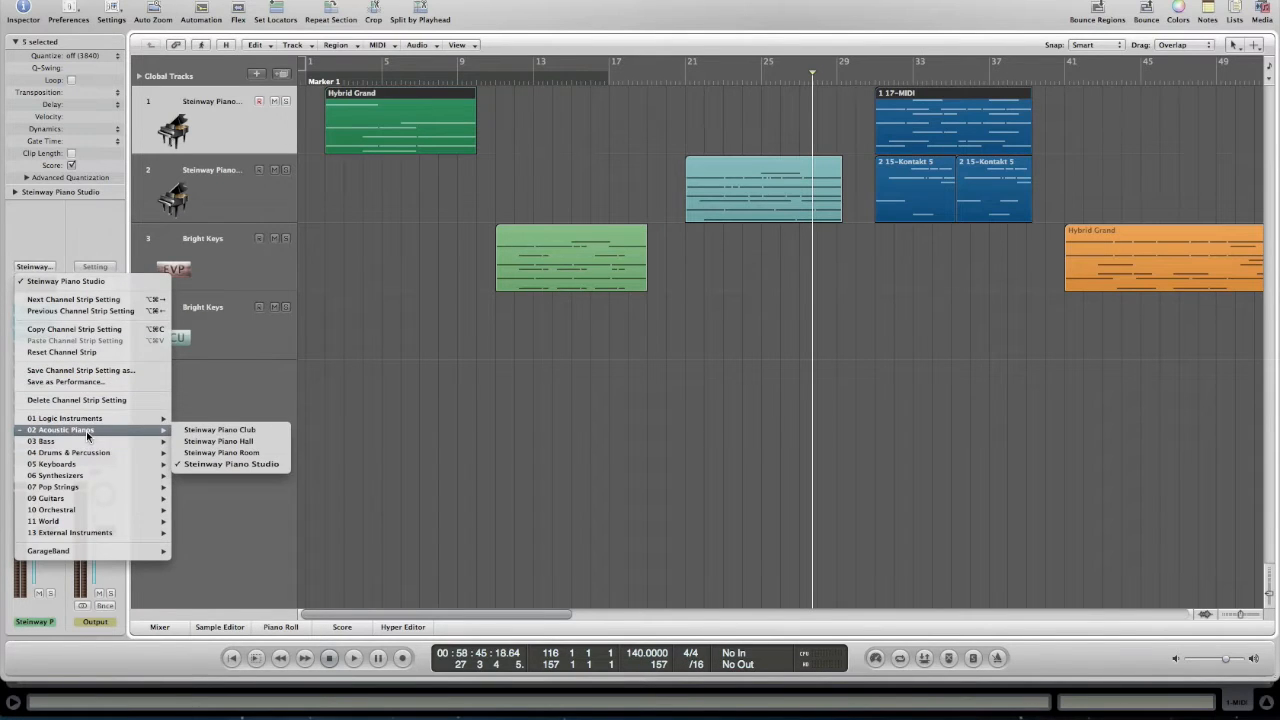
left_click(218, 467)
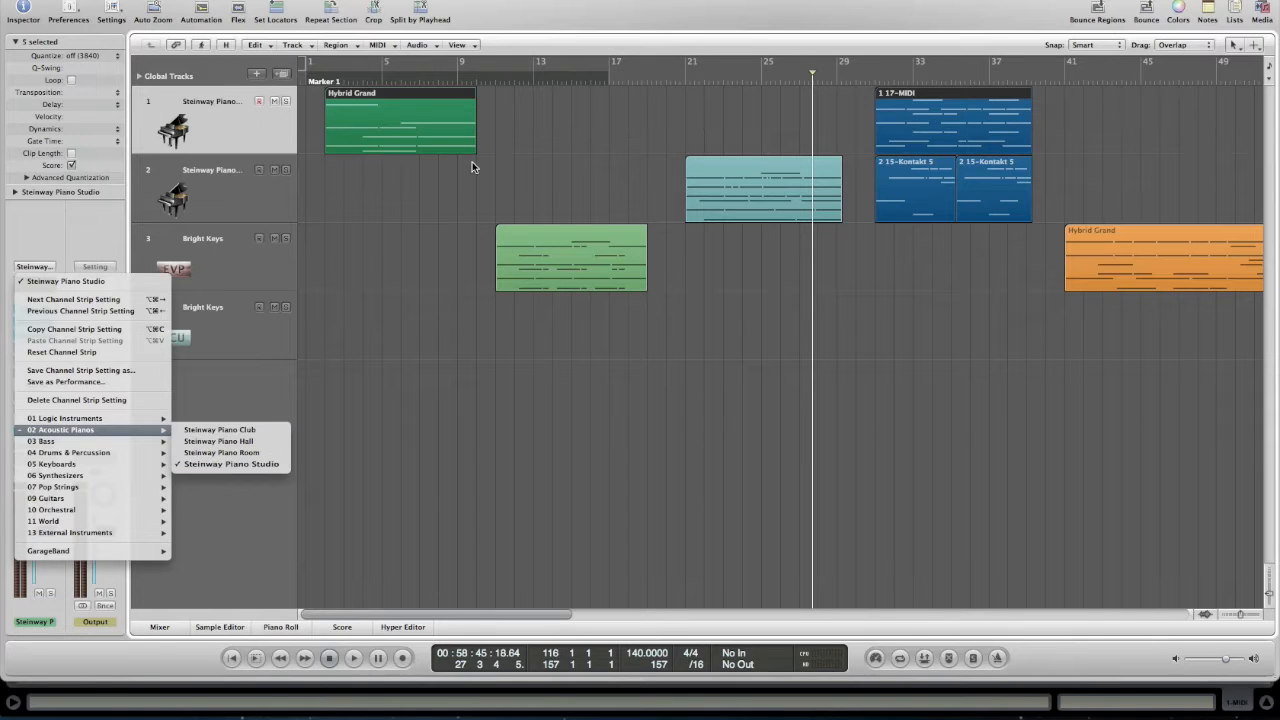
Play back the chord regions starting at bars 2, 11, 31 and 41 in turn
left_click(323, 84)
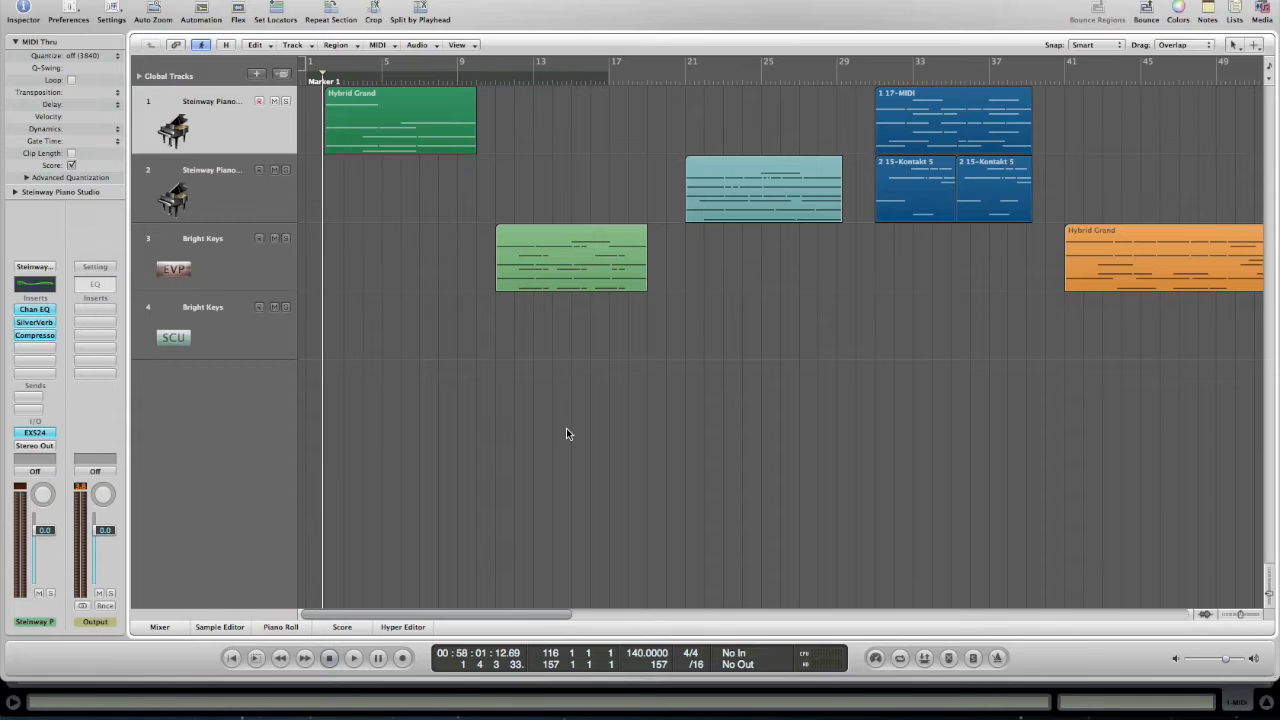
key("space")
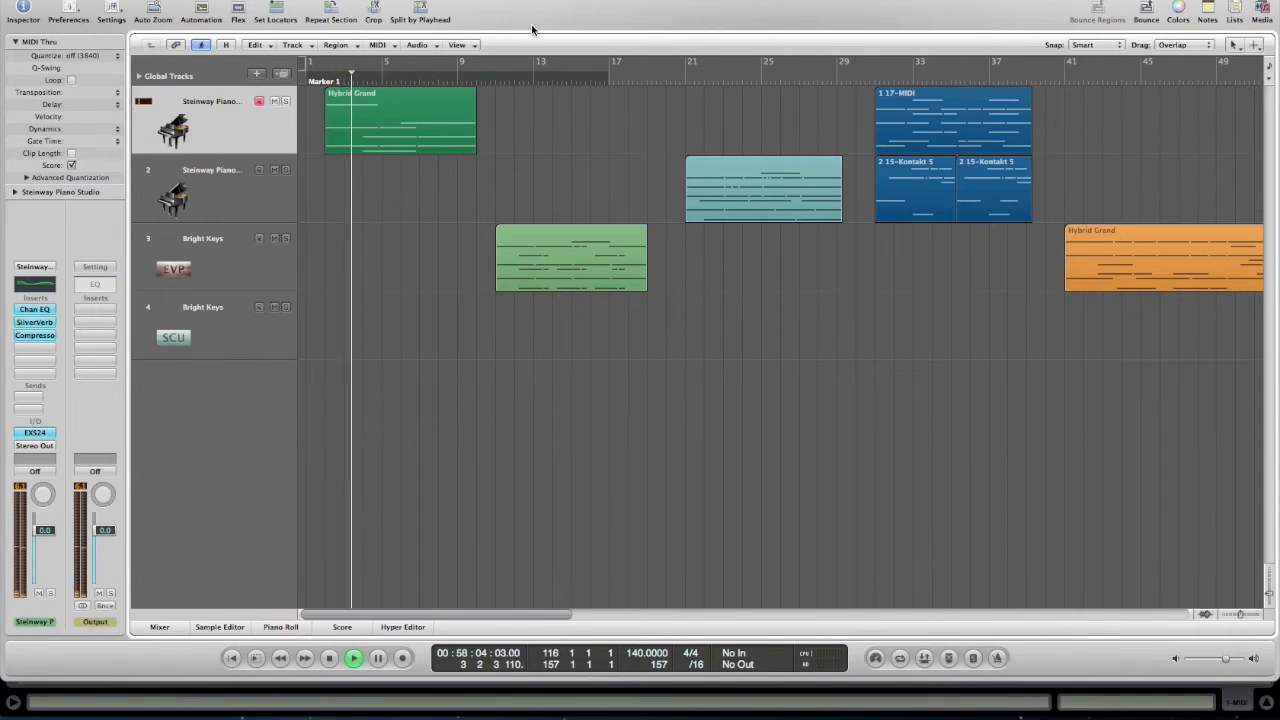
left_click_drag(499, 78, 490, 78)
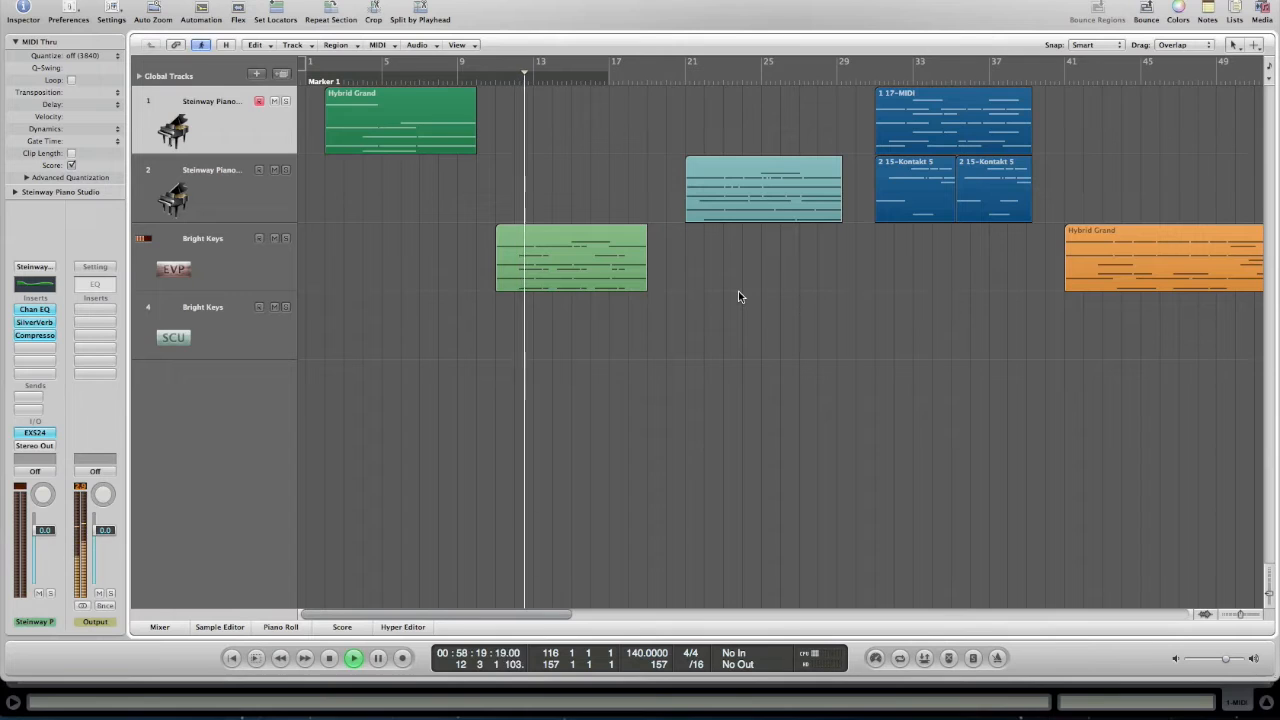
scroll(738, 291, "right", 3)
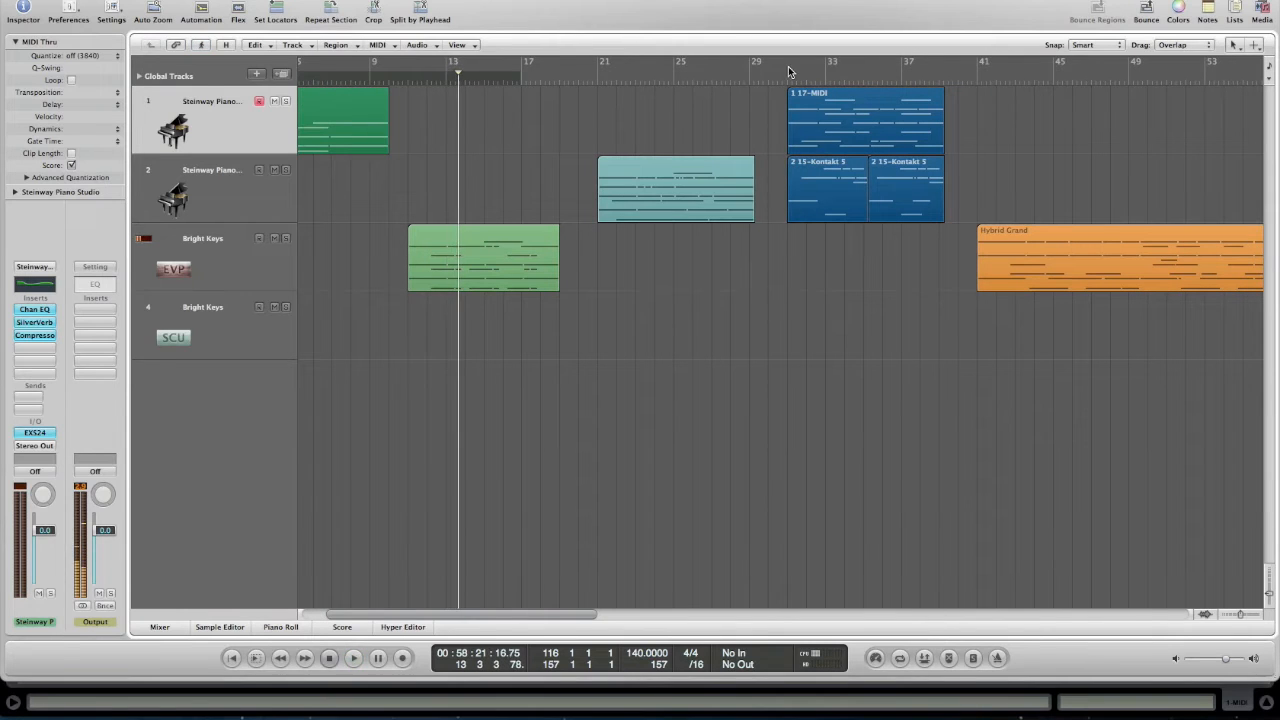
left_click(788, 78)
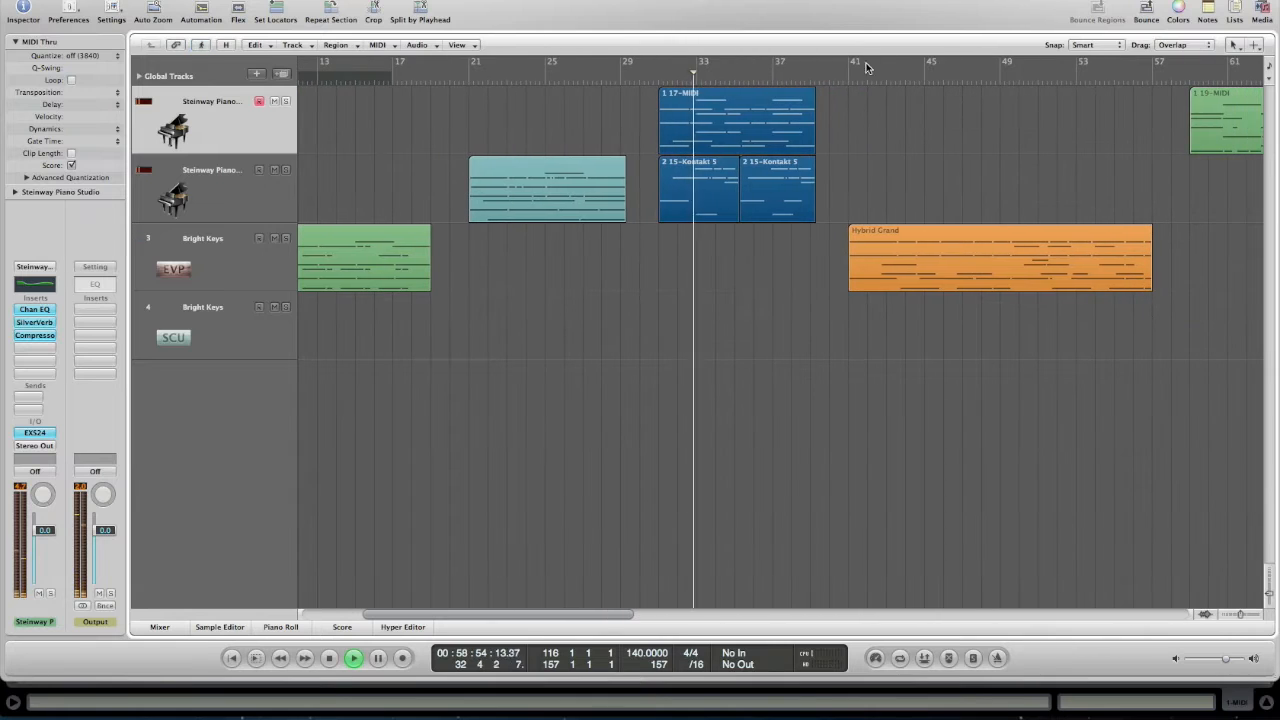
left_click(849, 80)
key("space")
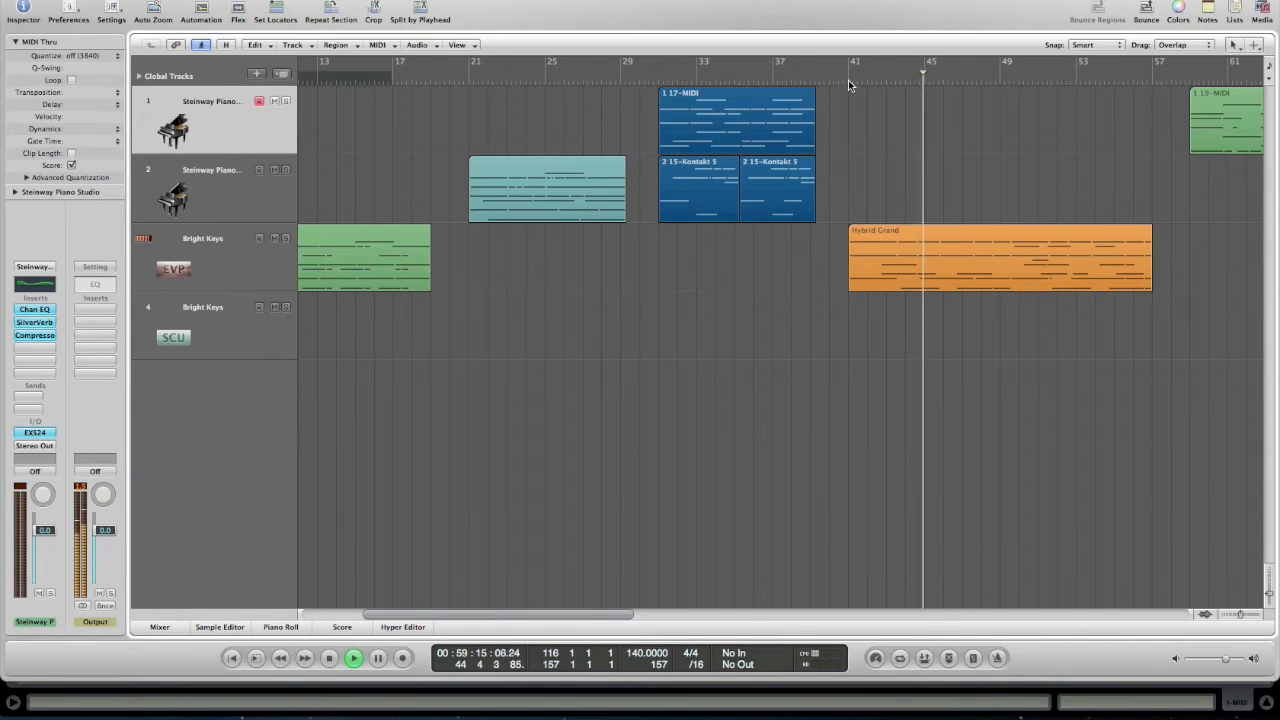
scroll(1010, 171, "right", 5)
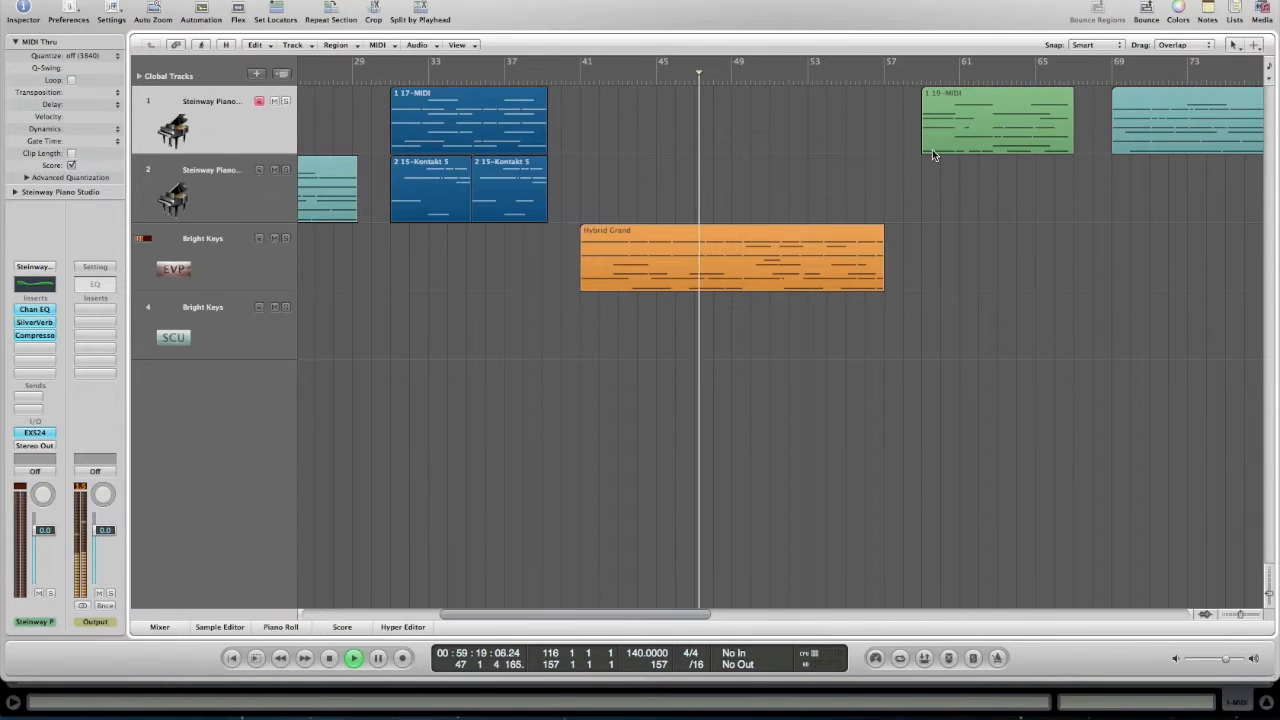
scroll(893, 136, "right", 2)
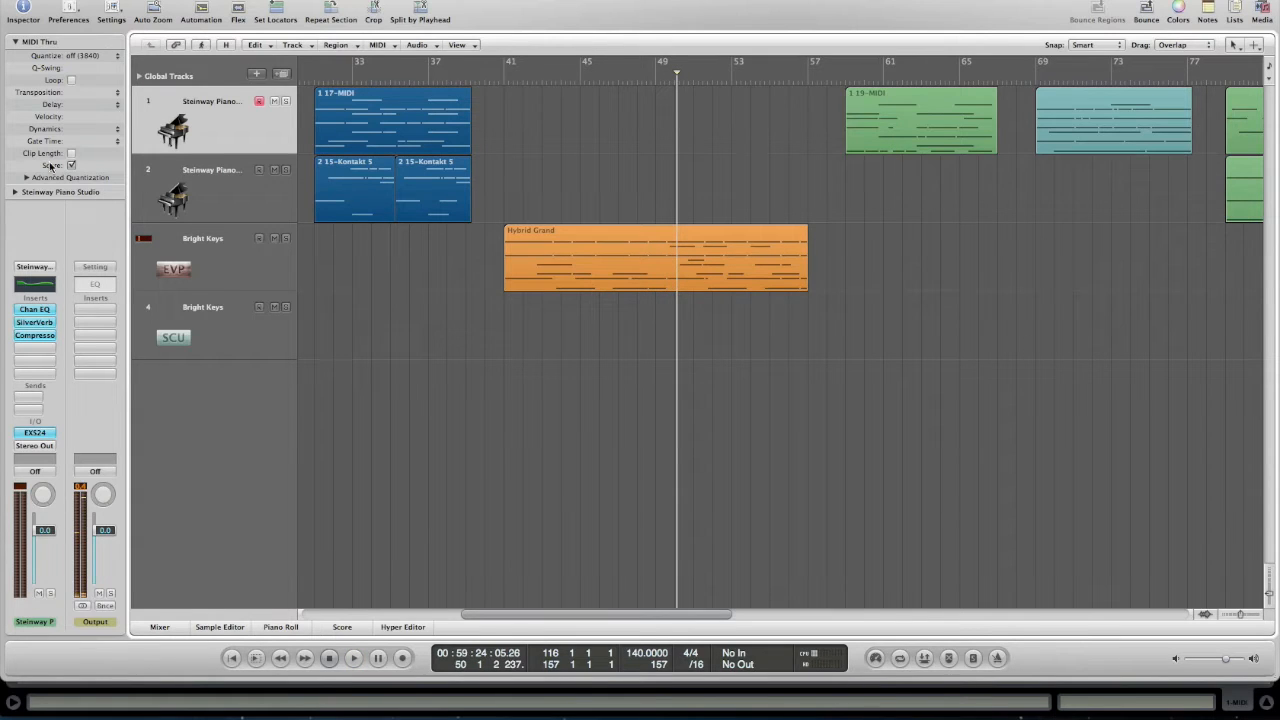
Open the Channel EQ on piano track 1, set the 80 Hz band's gain to +9.0 dB, and close it
left_click(204, 99)
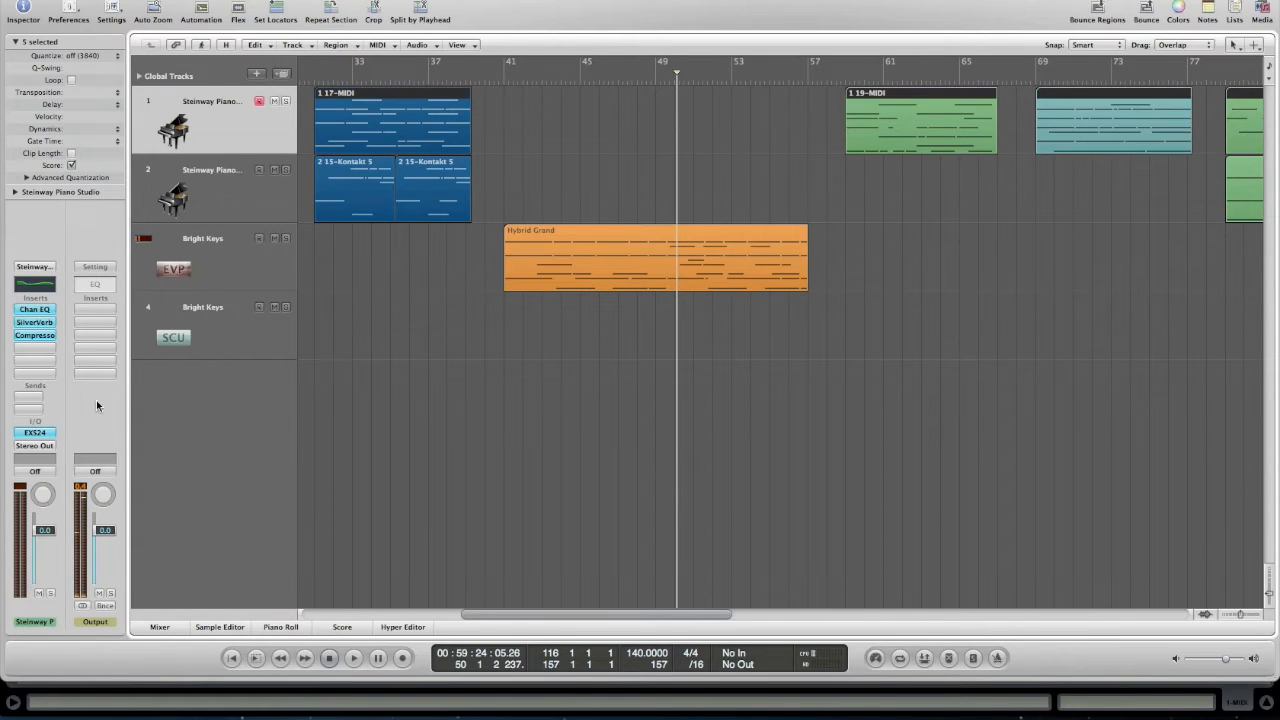
left_click(45, 312)
mouse_move(44, 312)
left_click(152, 310)
left_click_drag(268, 22, 570, 138)
left_click_drag(461, 381, 459, 386)
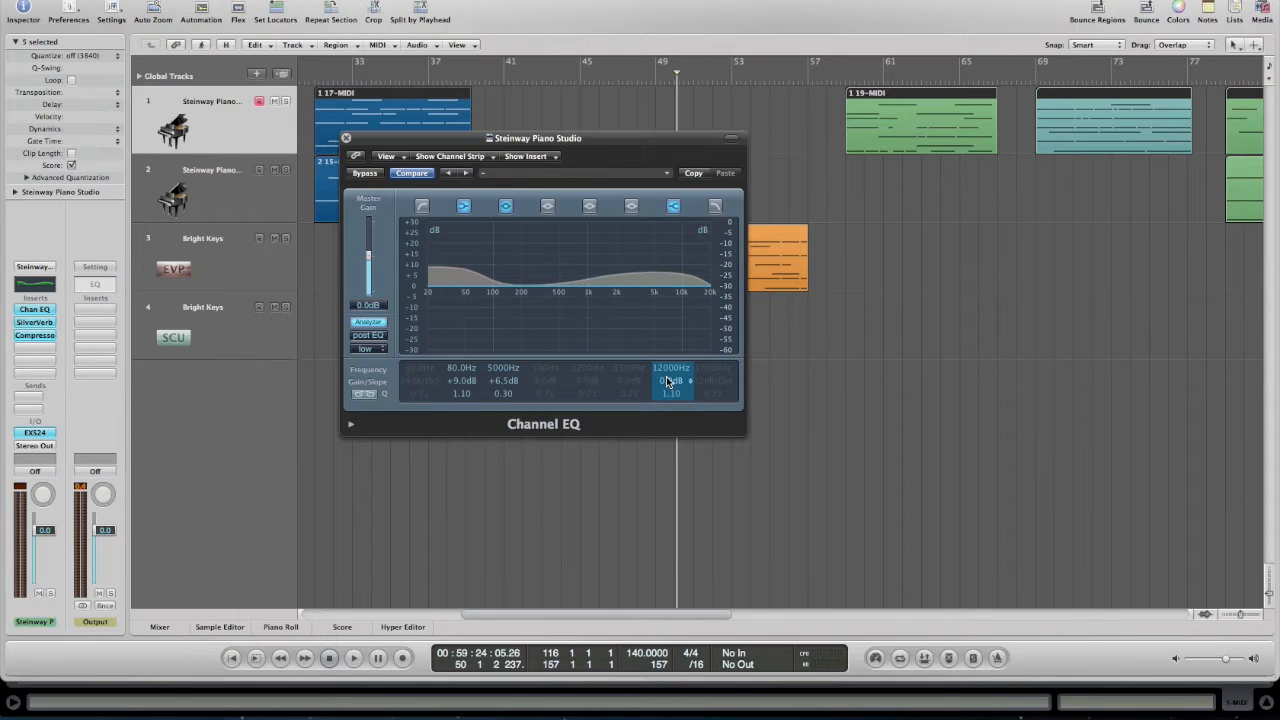
scroll(668, 382, "up", 3)
left_click(346, 139)
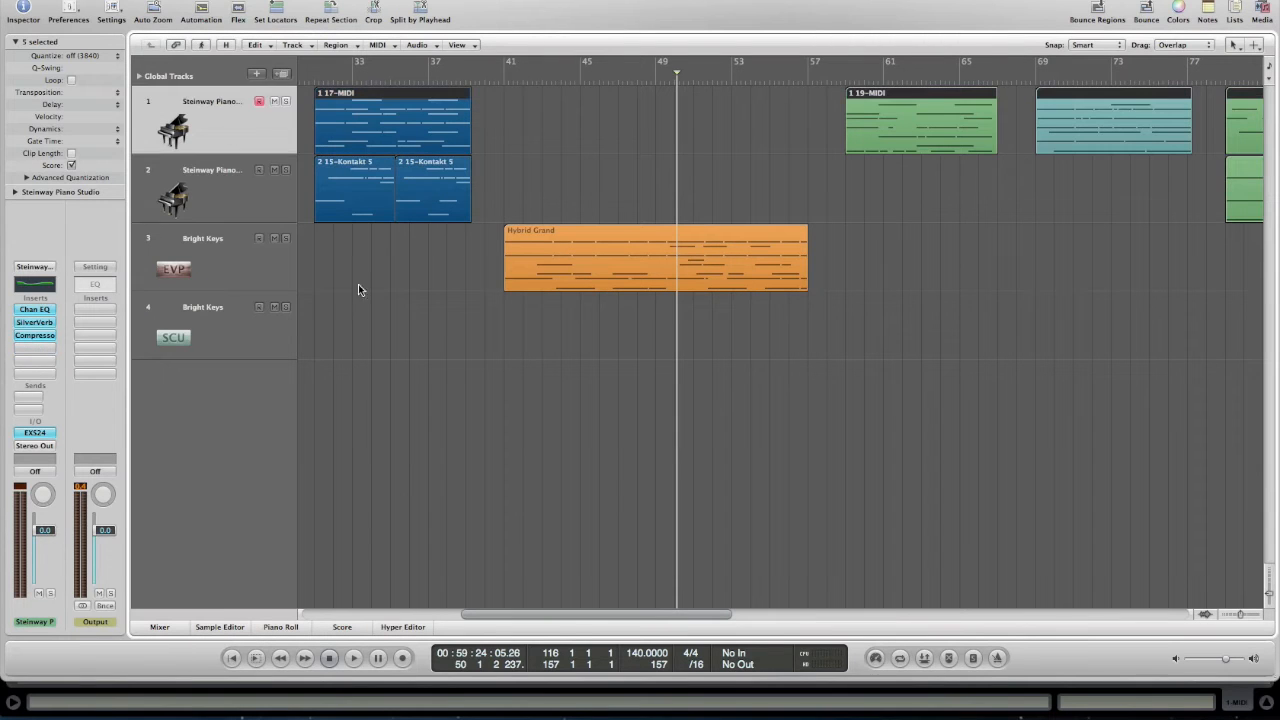
Open the SilverVerb effect on piano track 1 and place its window over the arrangement to show the reverb settings
left_click(40, 322)
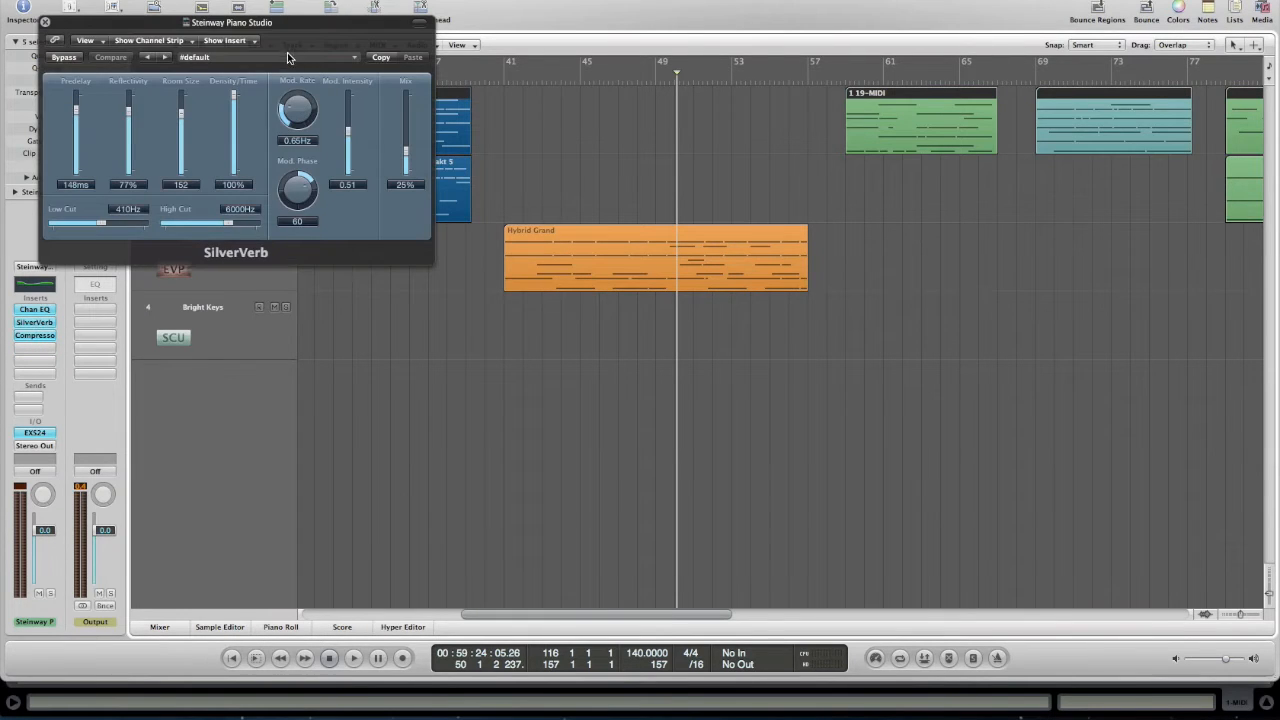
left_click_drag(270, 27, 716, 166)
left_click_drag(715, 168, 705, 315)
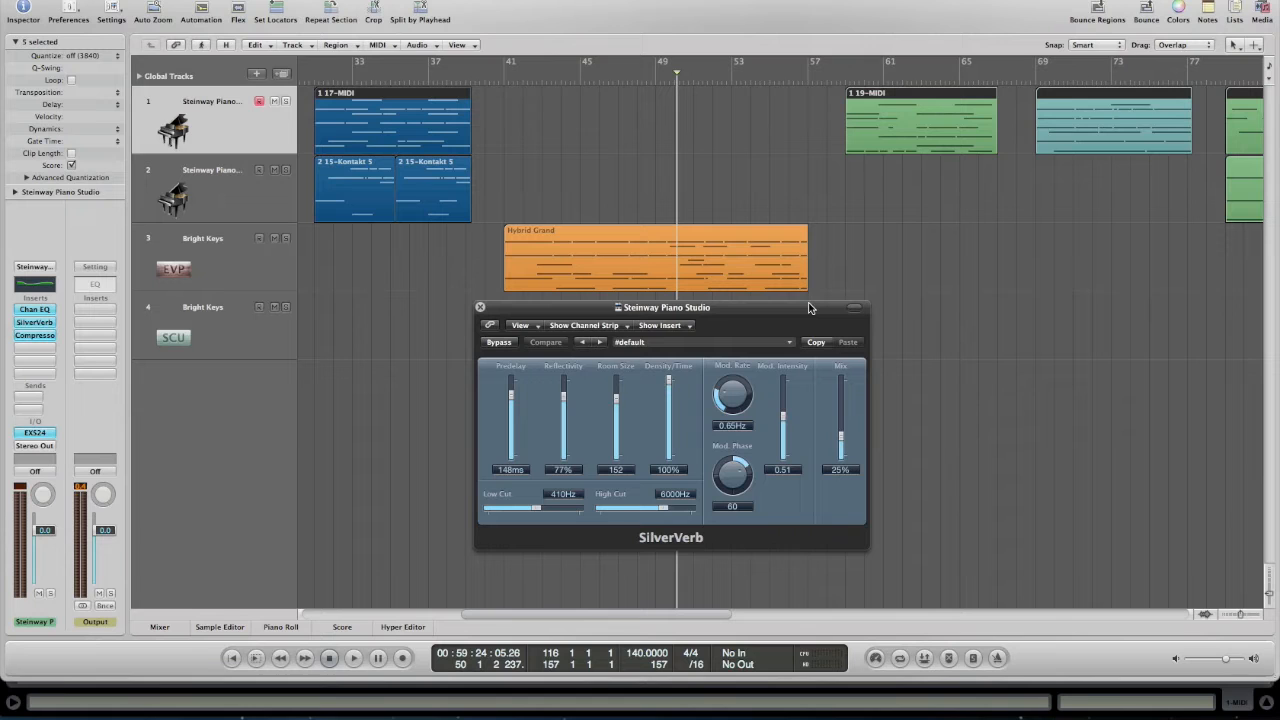
left_click_drag(810, 308, 790, 101)
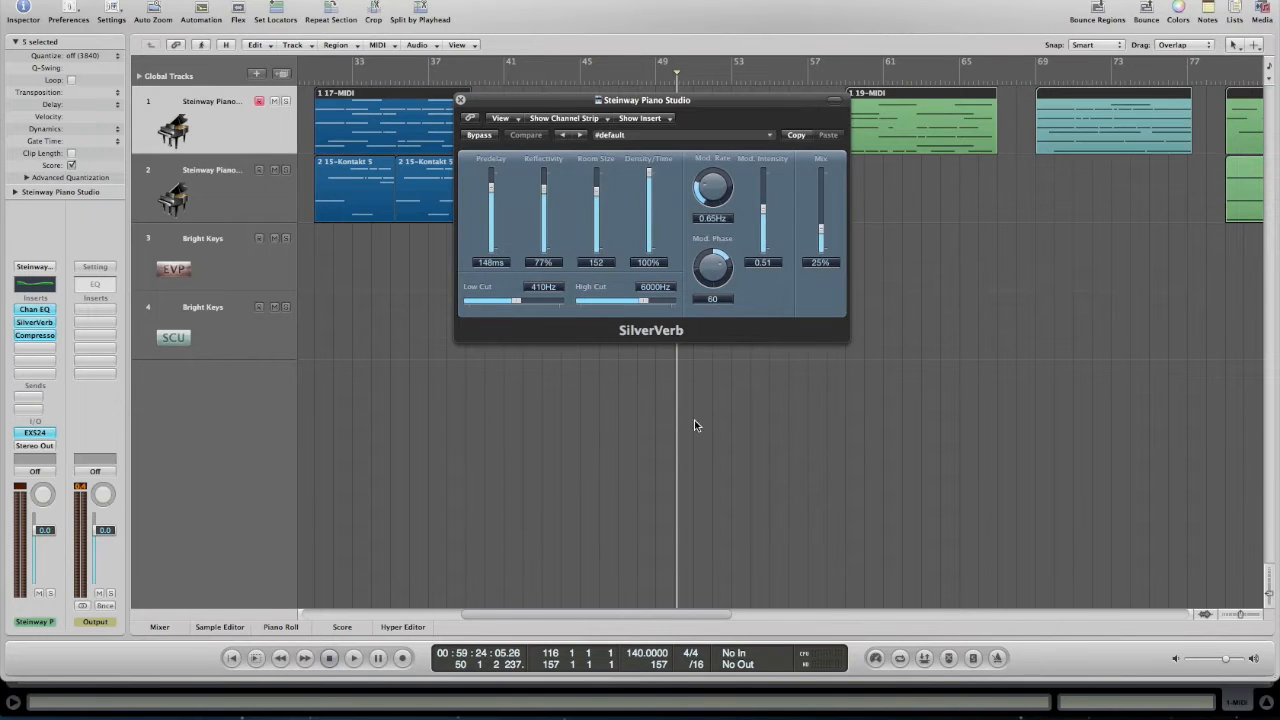
Switch to Ableton Live and load the Cathedral hall reverb preset onto the 3 Audio track
left_click(461, 700)
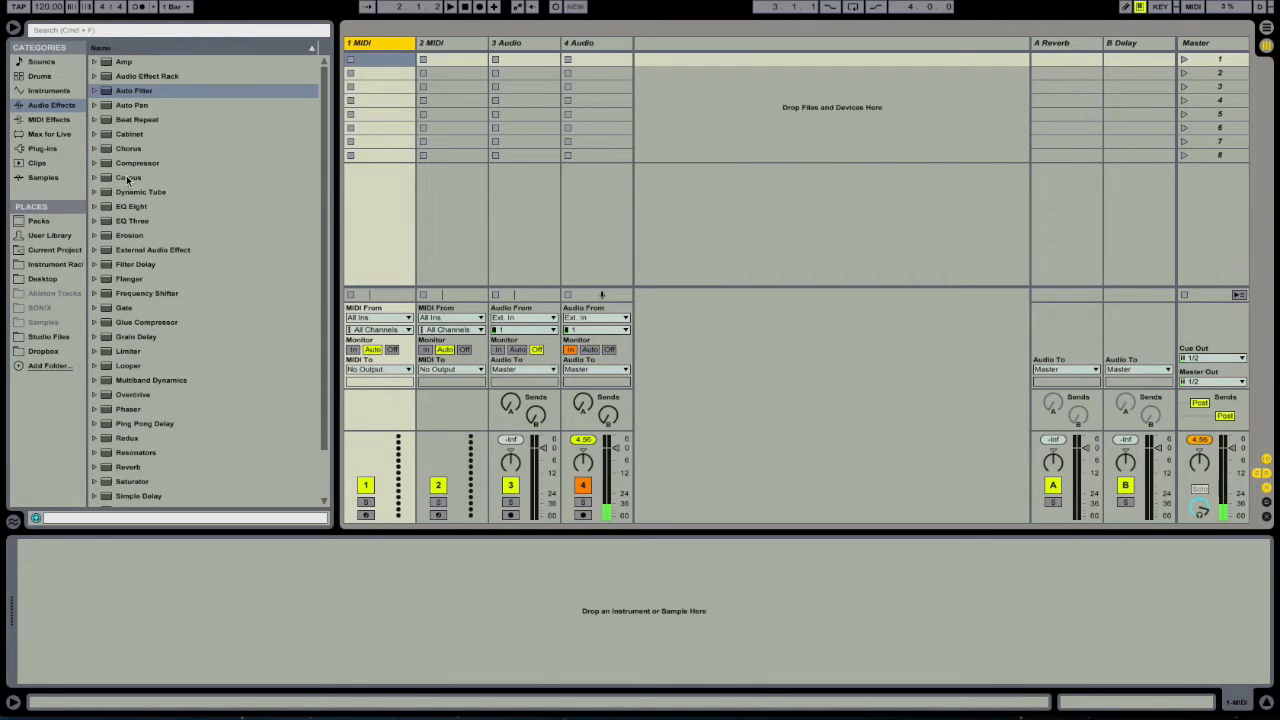
scroll(124, 300, "down", 3)
left_click(95, 413)
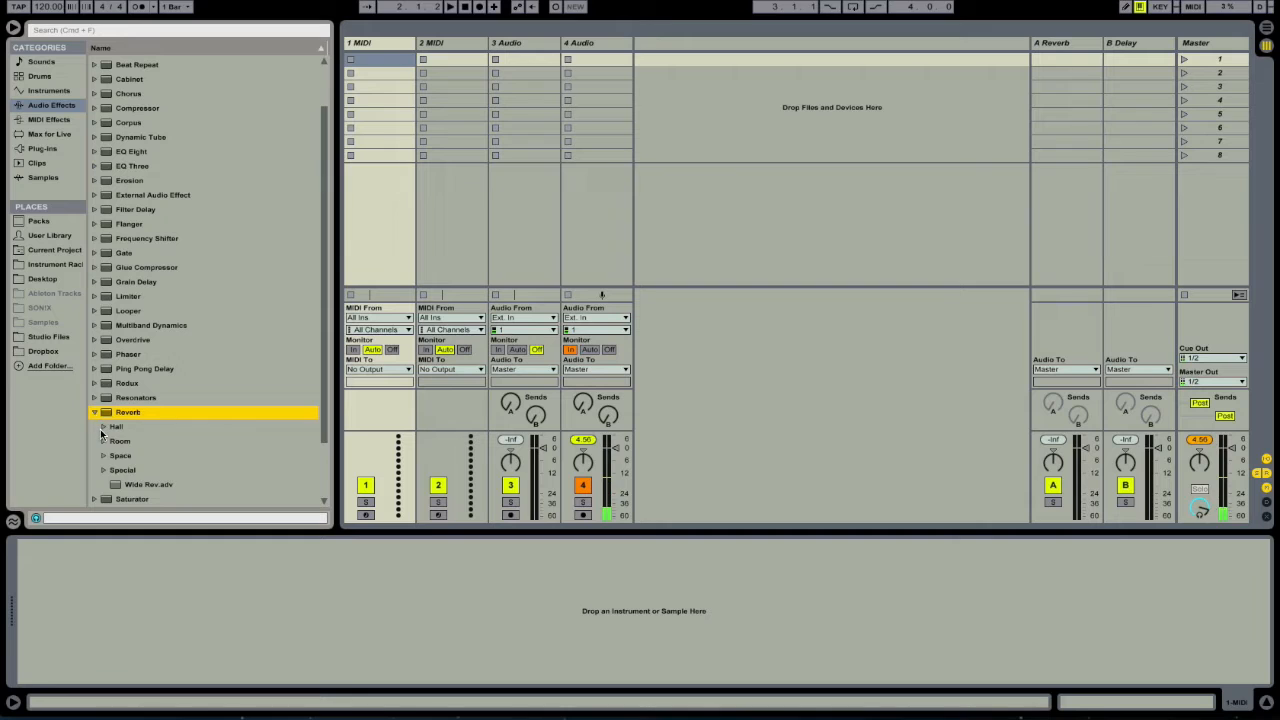
left_click(102, 428)
scroll(183, 303, "down", 4)
left_click_drag(171, 284, 518, 52)
Set the Cathedral reverb's Dry/Wet to 50% and its Decay Time to 9 s
left_click_drag(362, 665, 362, 704)
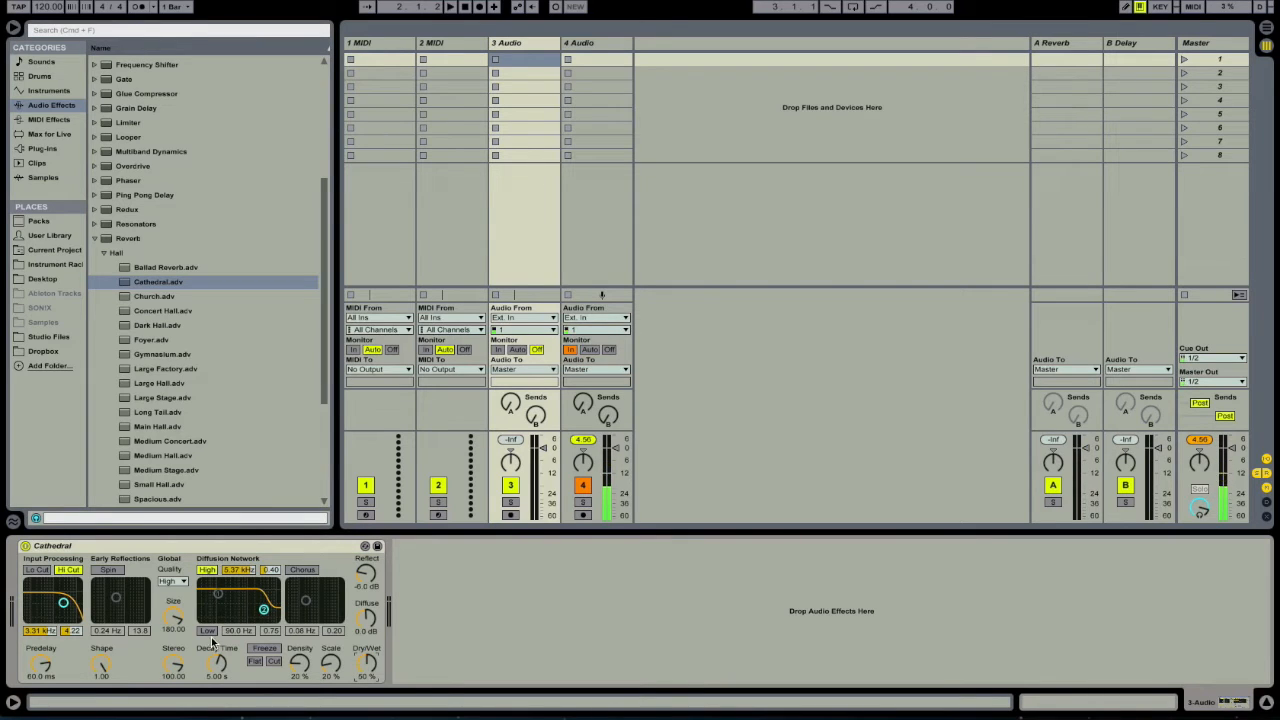
left_click(215, 680)
type("8000")
key("Return")
type("9000")
key("Return")
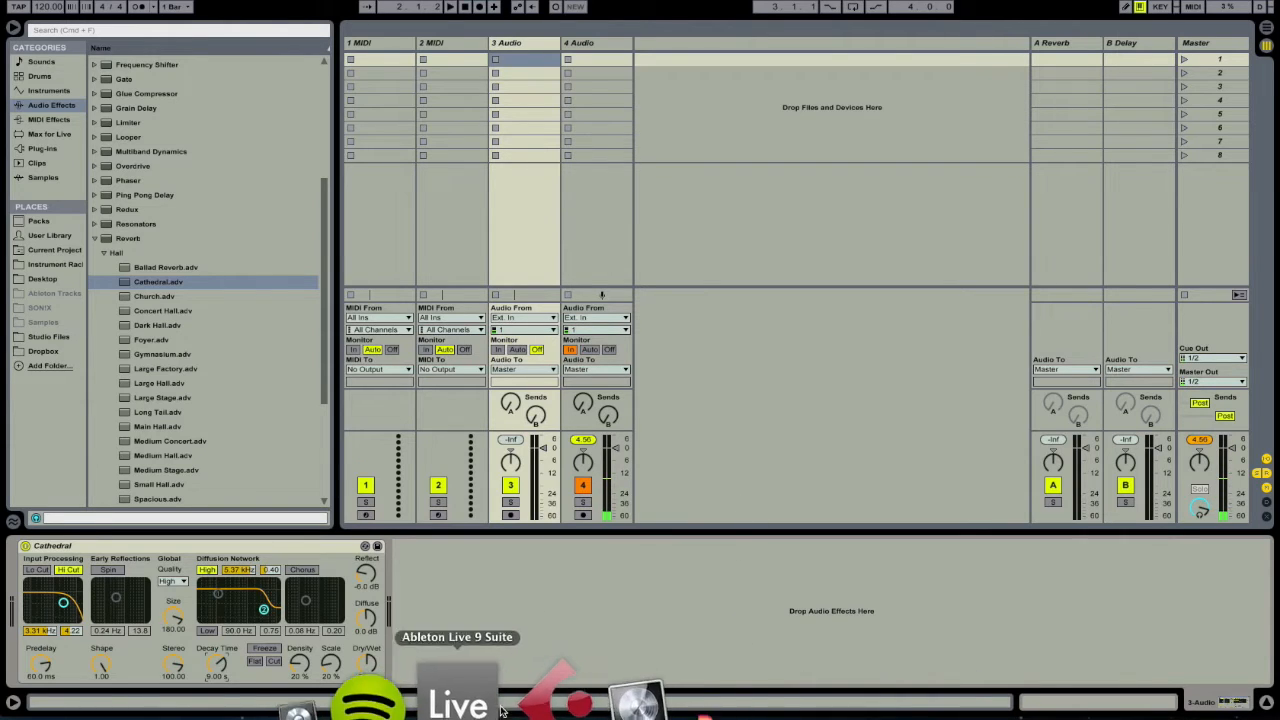
Switch back to Logic, move the piano's SilverVerb window below the orange region, and play from about bar 41
left_click(435, 695)
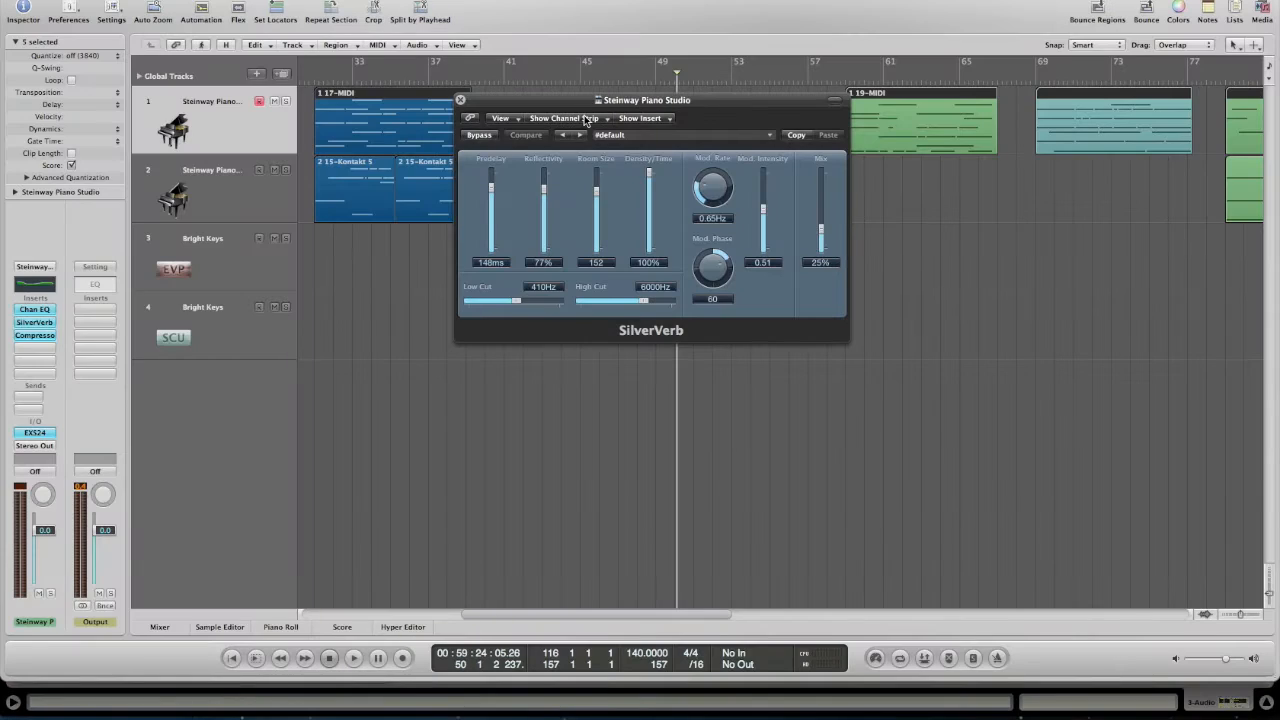
left_click_drag(730, 137, 732, 331)
key("space")
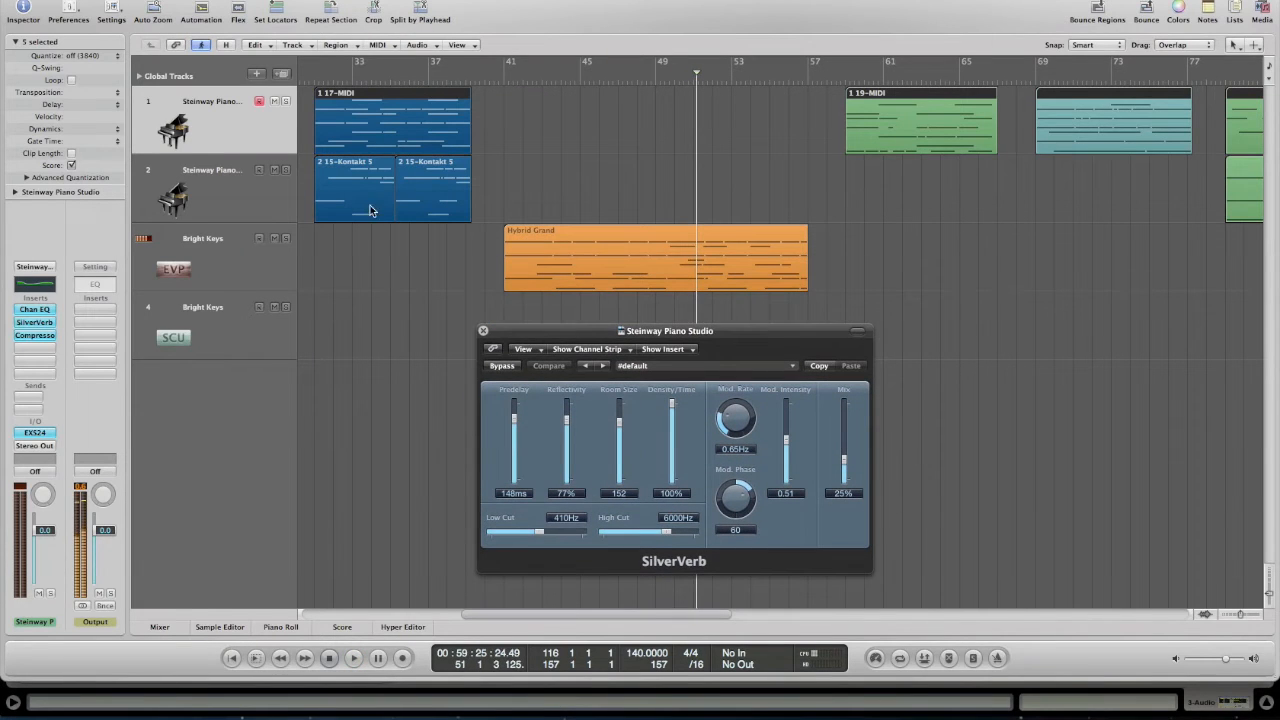
left_click(501, 74)
key("space")
Solo Bright Keys track 3, play it from about bar 40 with its SilverVerb open, and bypass the reverb
left_click(195, 256)
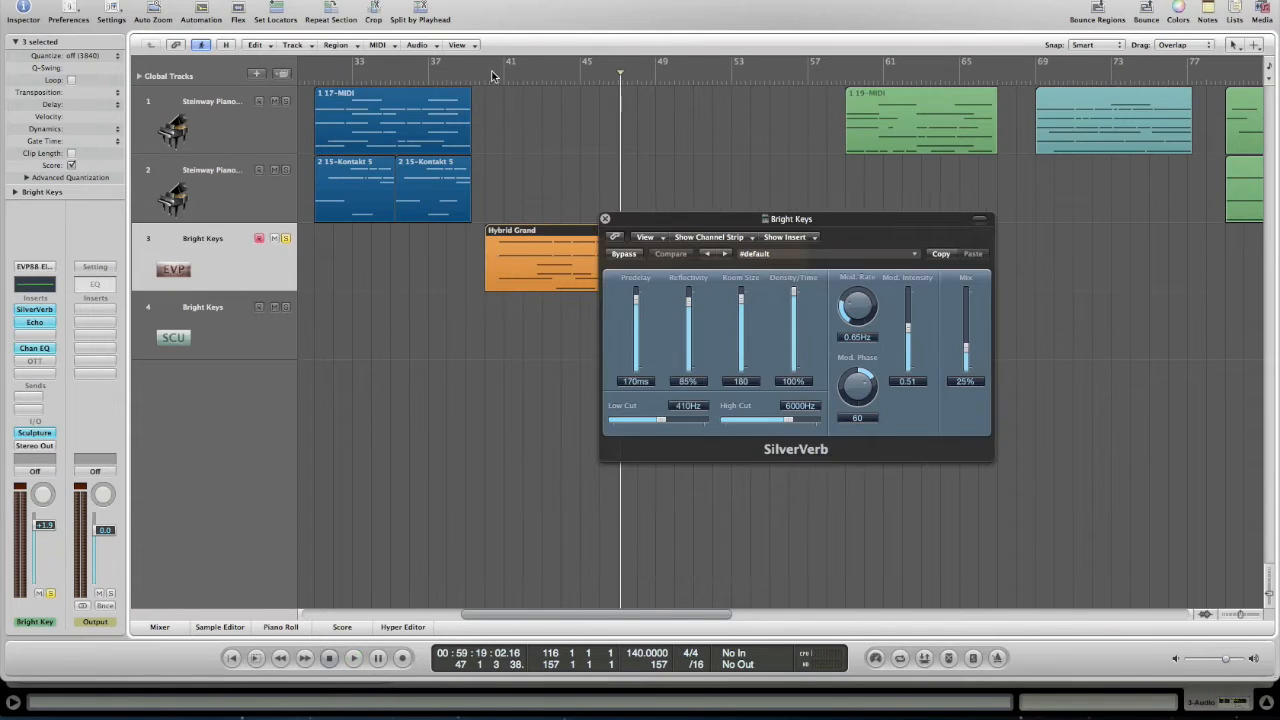
left_click(494, 77)
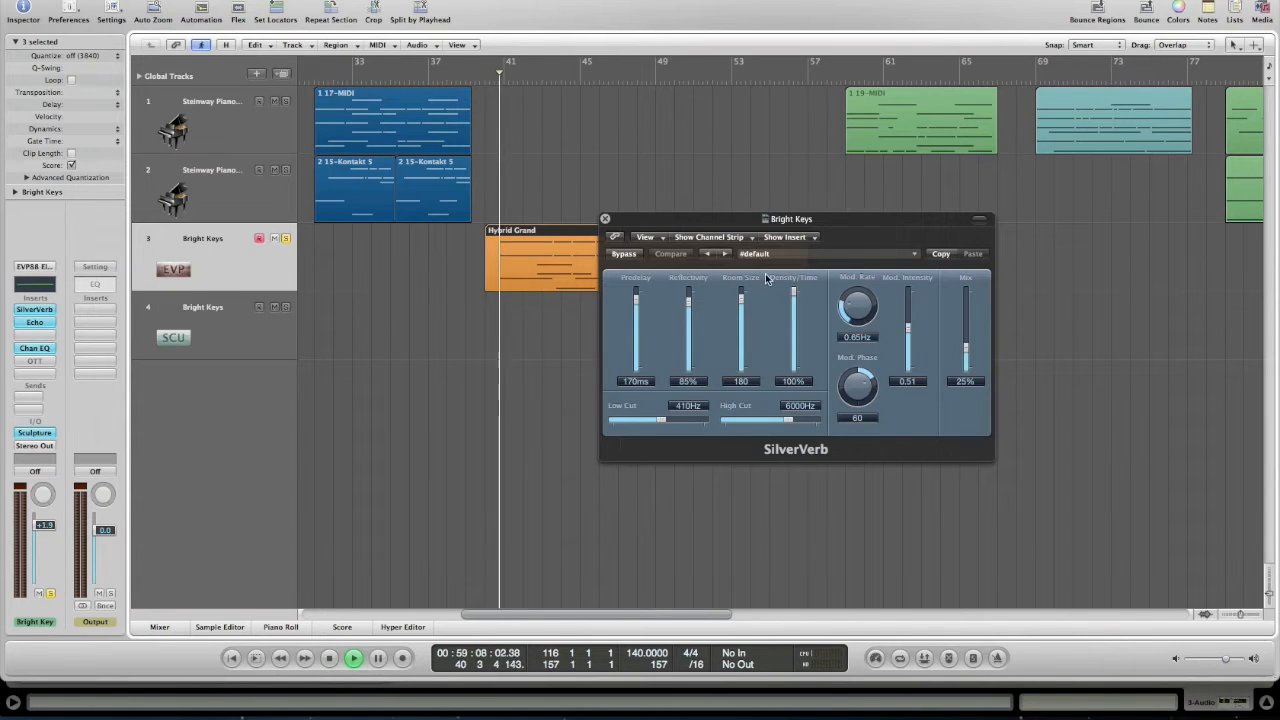
left_click(626, 254)
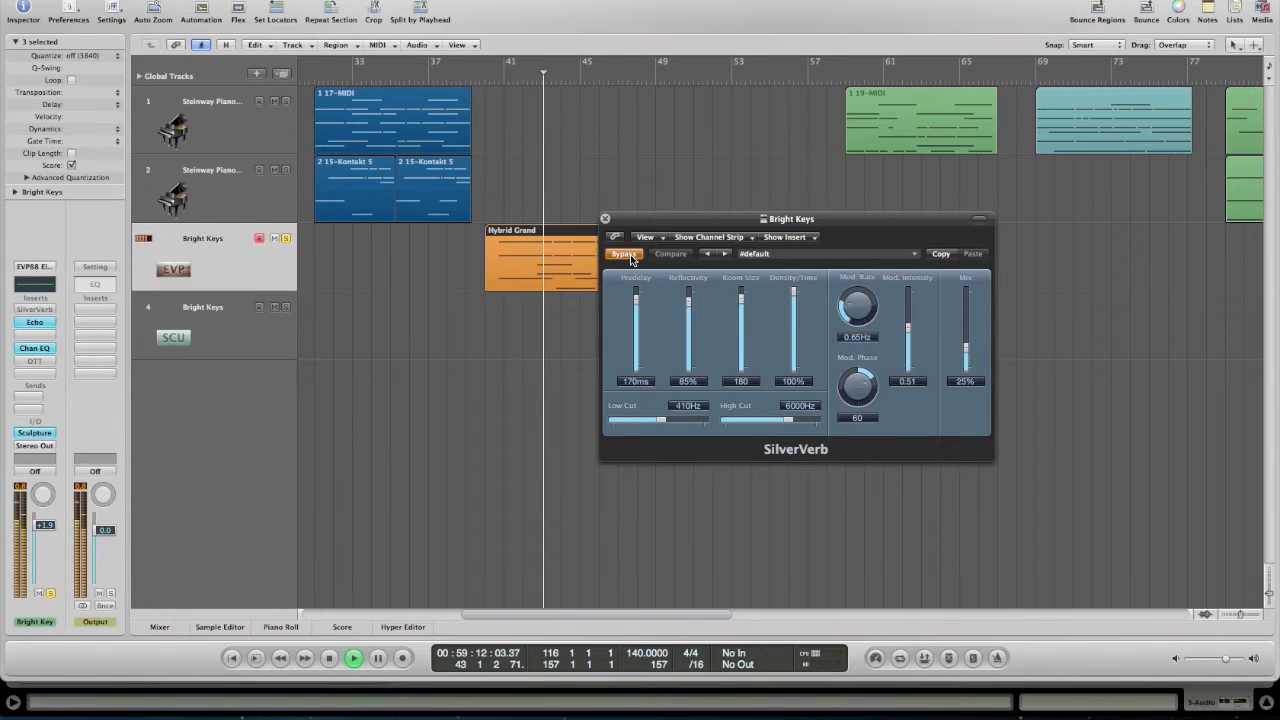
Turn the Bright Keys SilverVerb back on, raise its Mix to 40%, and stop playback
left_click(630, 259)
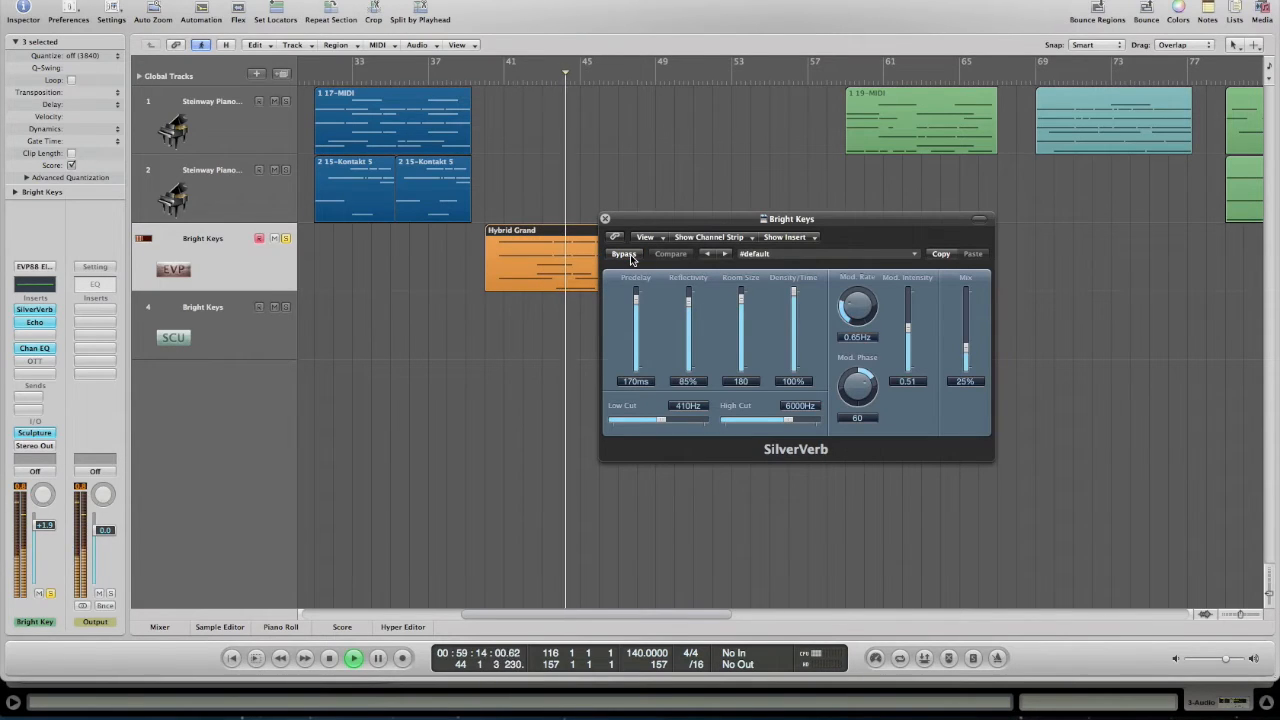
mouse_move(967, 343)
left_mouse_down()
mouse_move(966, 300)
mouse_move(962, 328)
left_mouse_up()
key("space")
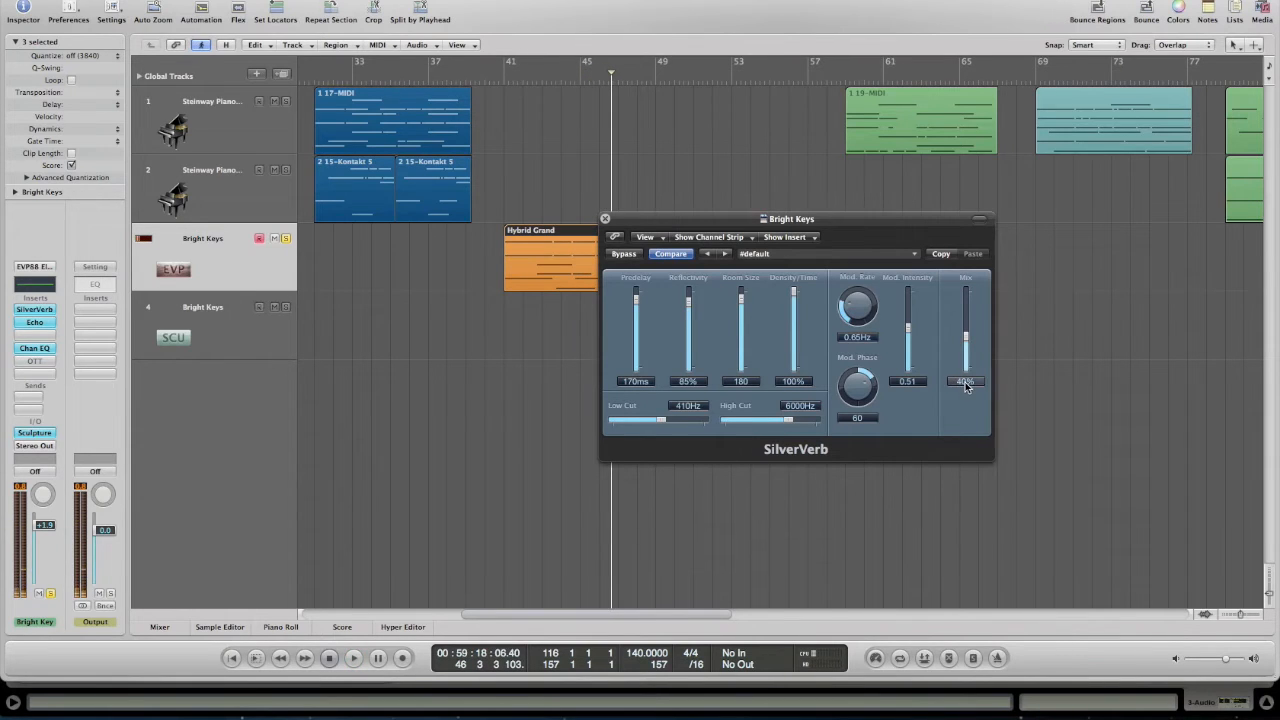
Set the SilverVerb Mix to 25% and close the plug-in window
double_click(965, 384)
type("25")
key("Return")
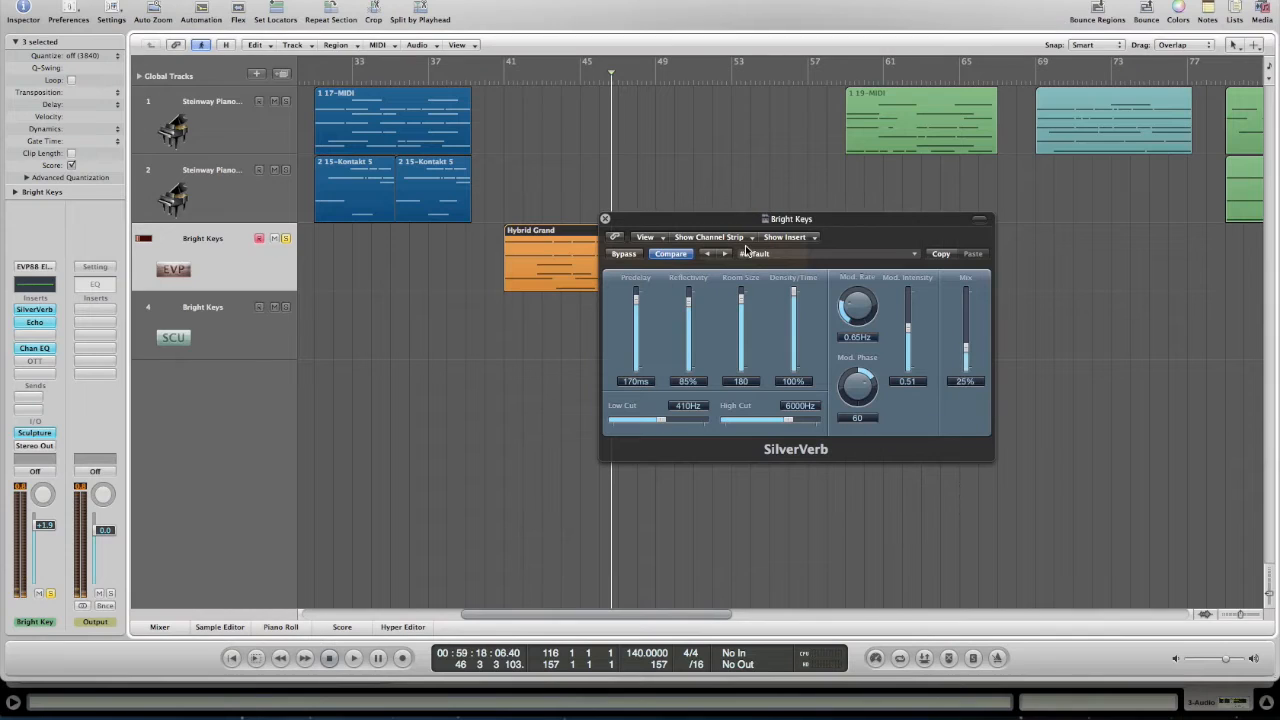
left_click(605, 219)
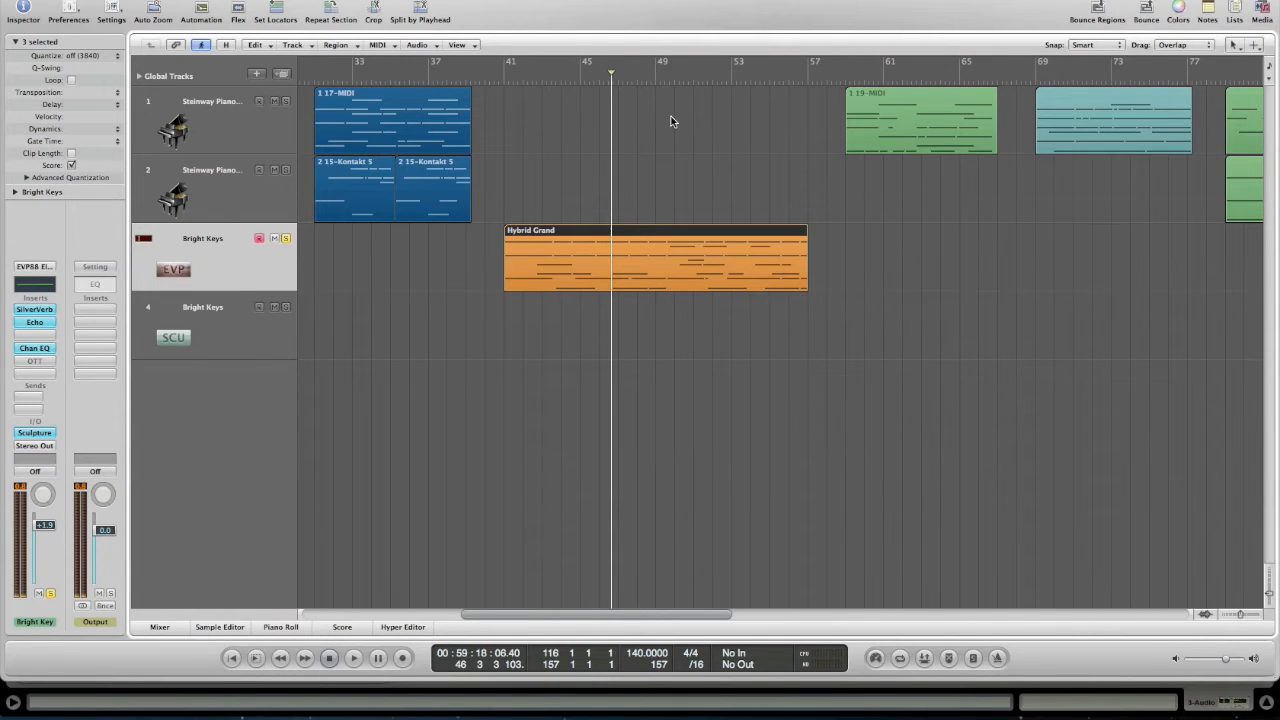
Extend the end of the orange Hybrid Grand region on the Bright Keys track to bar 58
mouse_move(803, 280)
left_mouse_down()
mouse_move(837, 283)
mouse_move(828, 277)
left_mouse_up()
scroll(827, 277, "right", 1)
scroll(827, 276, "right", 5)
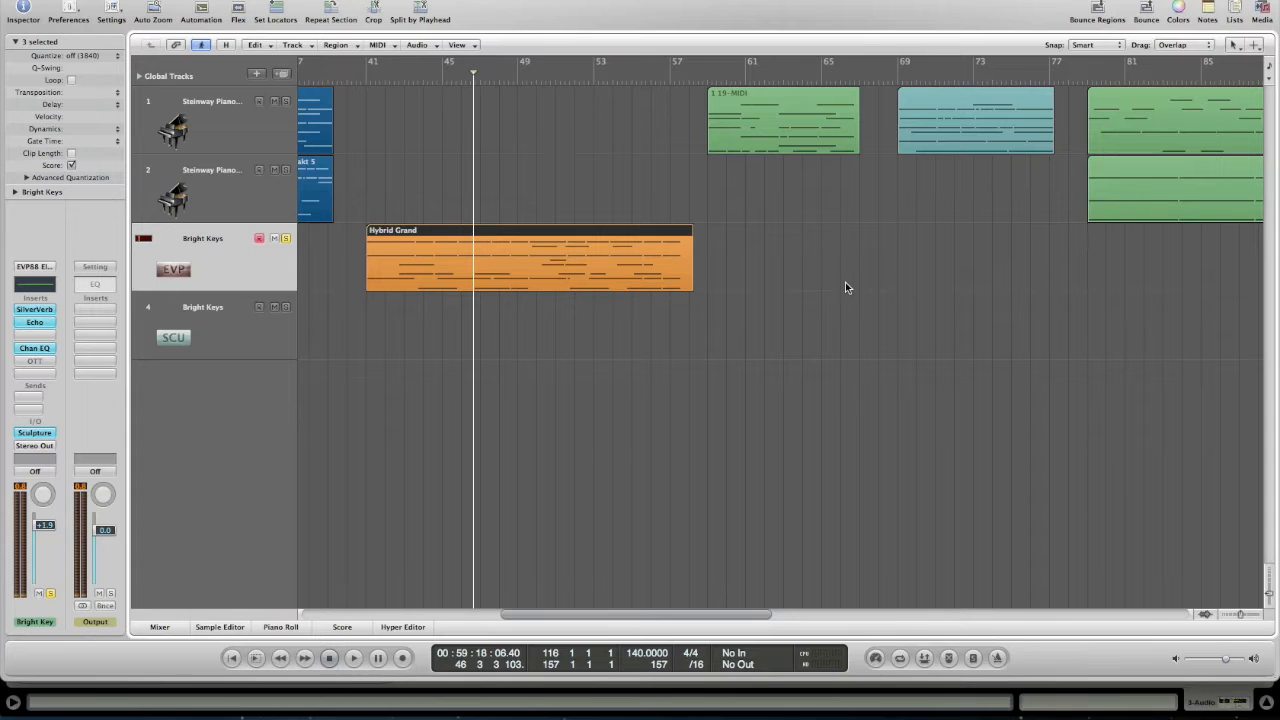
scroll(845, 285, "right", 4)
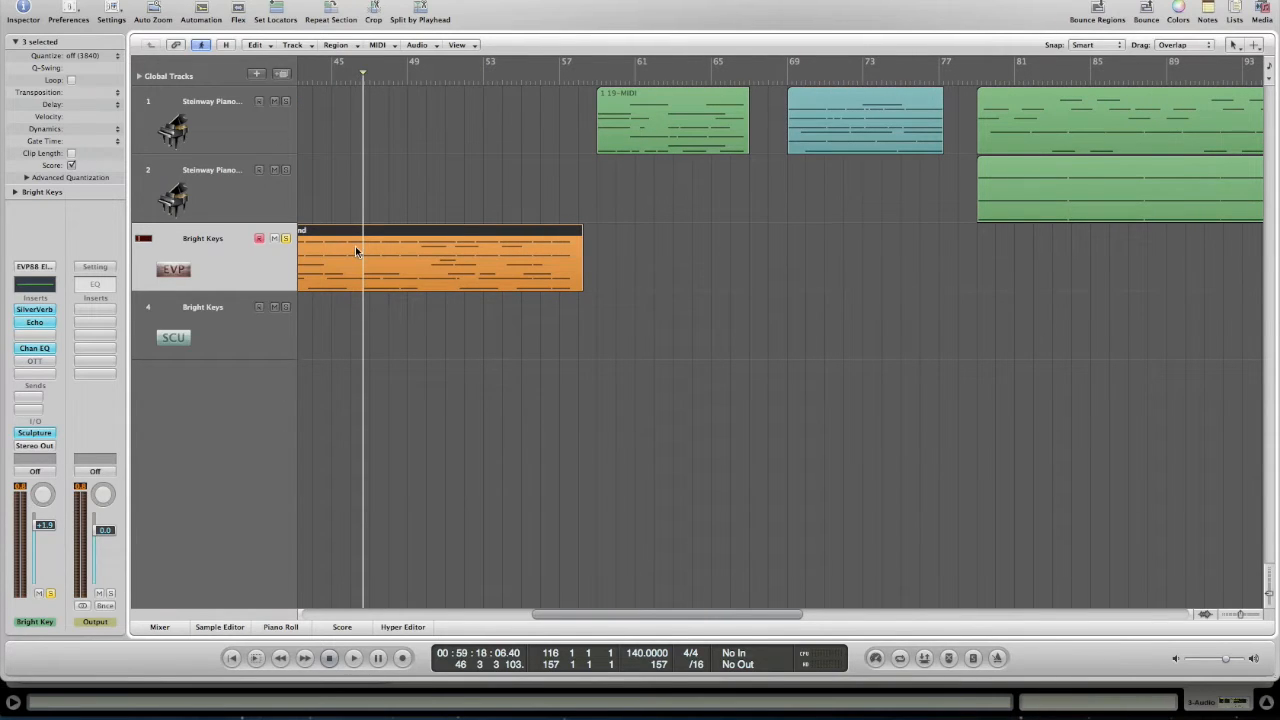
scroll(357, 250, "left", 4)
scroll(437, 267, "right", 14)
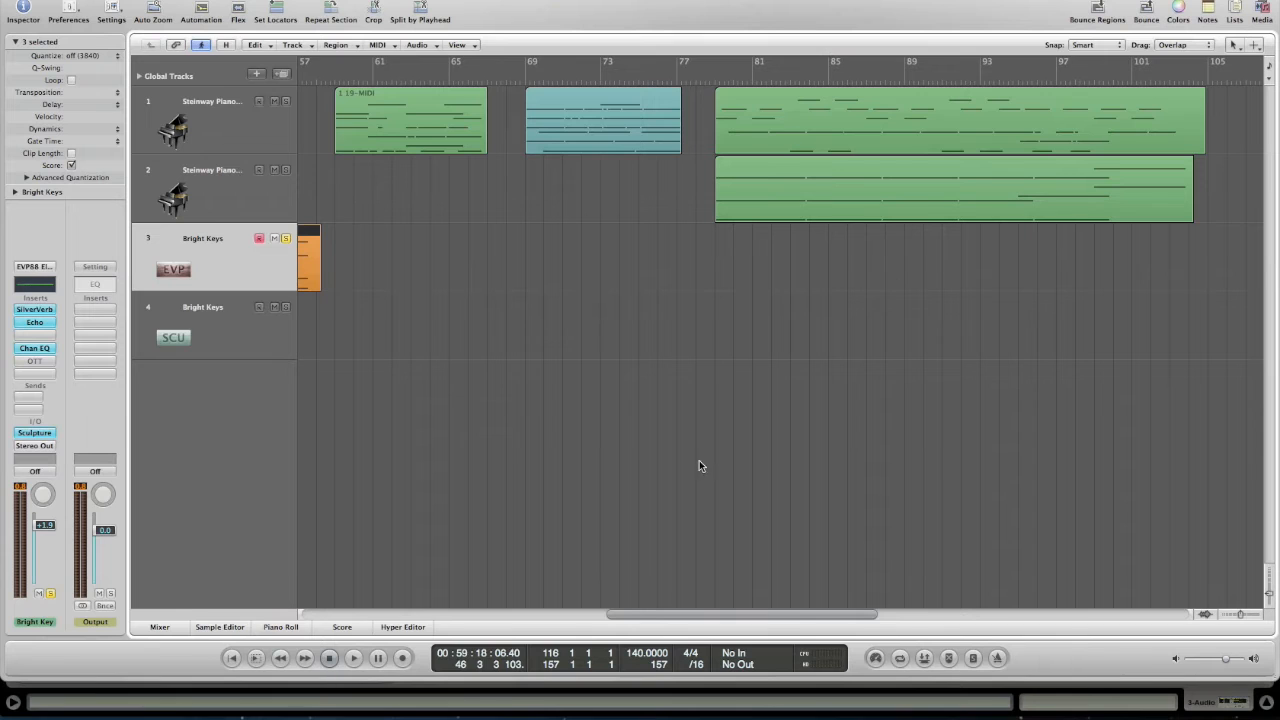
Switch to Ableton Live and examine the bassline clips in the arrangement around bars 59 to 75
left_click(466, 697)
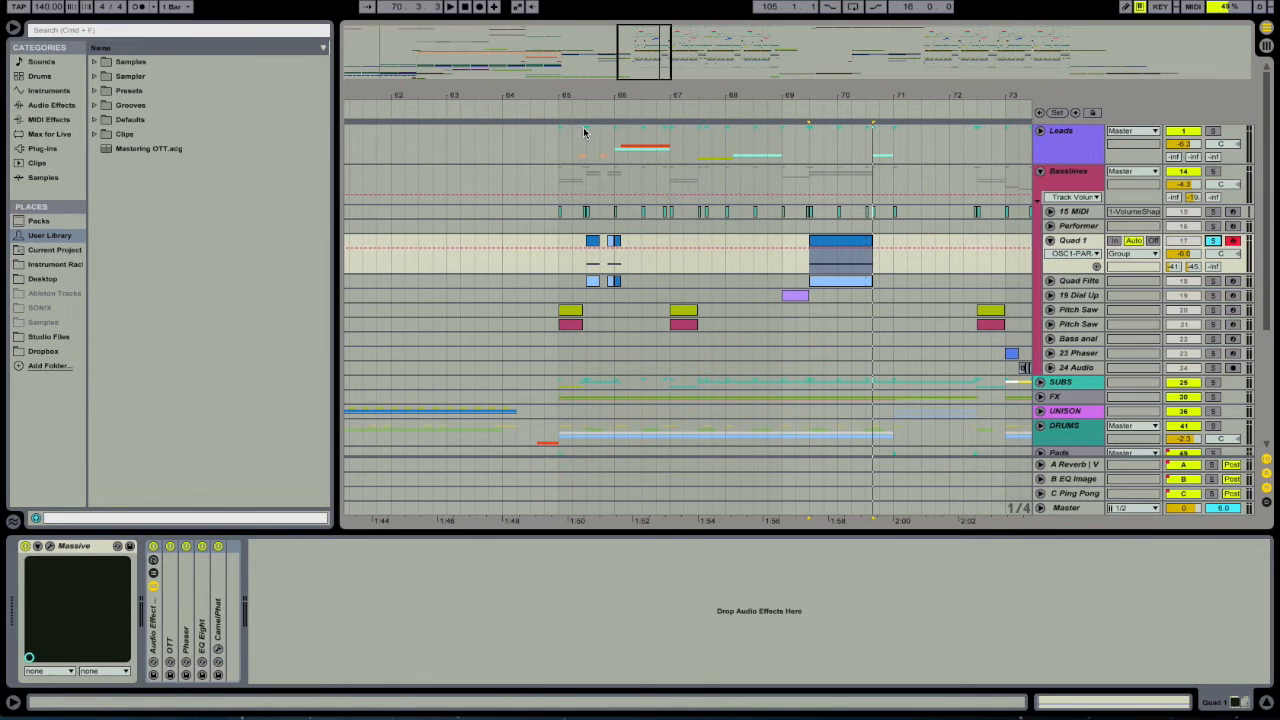
left_click_drag(567, 101, 569, 95)
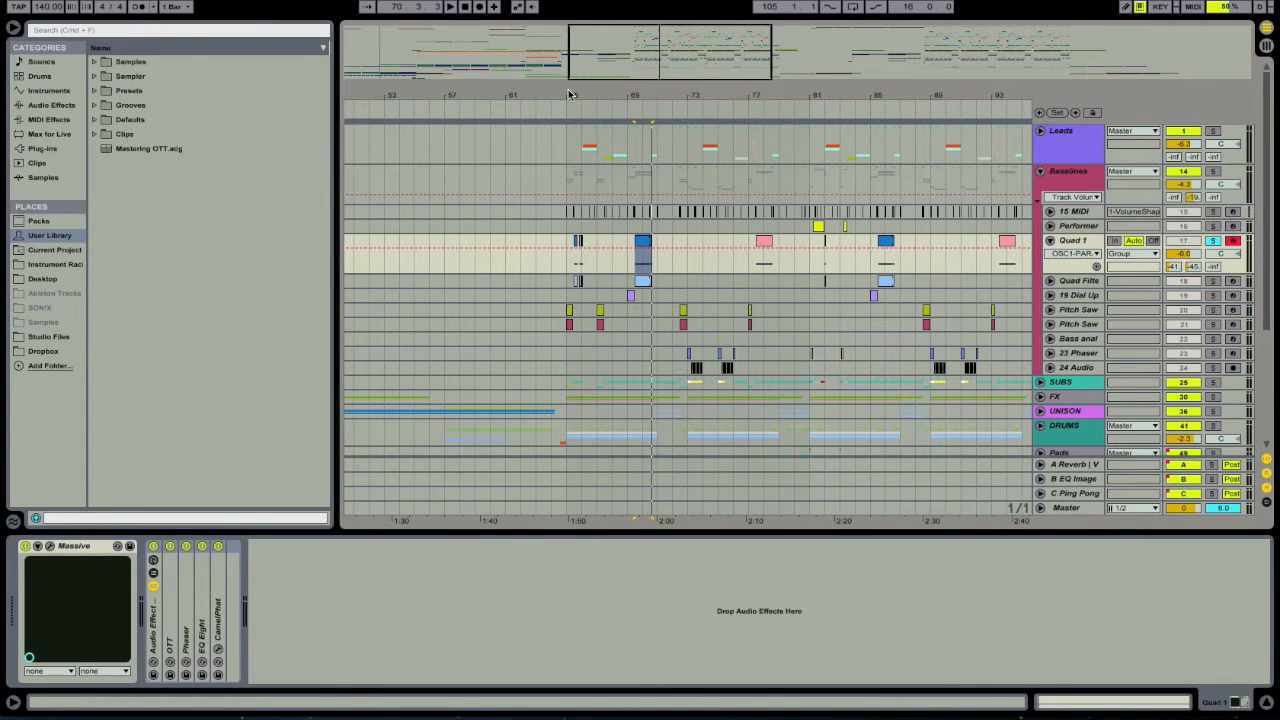
left_click_drag(569, 95, 569, 130)
scroll(621, 360, "left", 4)
scroll(621, 360, "down", 1)
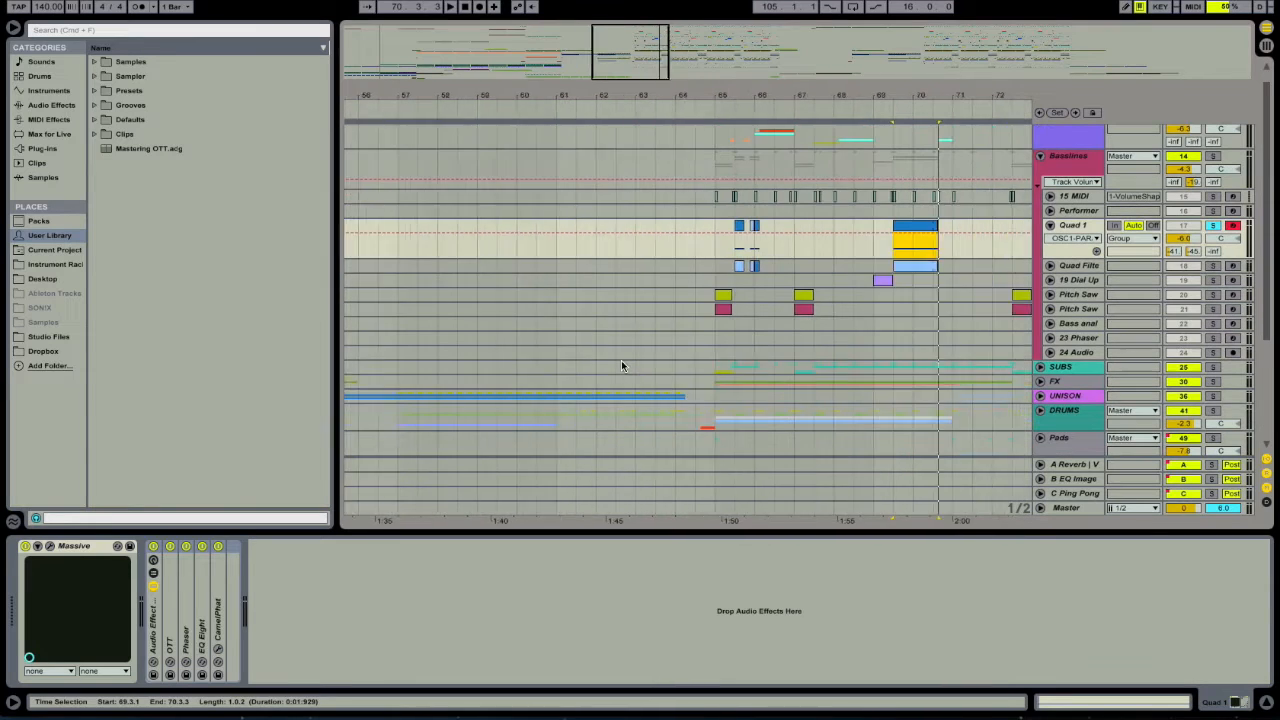
scroll(622, 360, "right", 3)
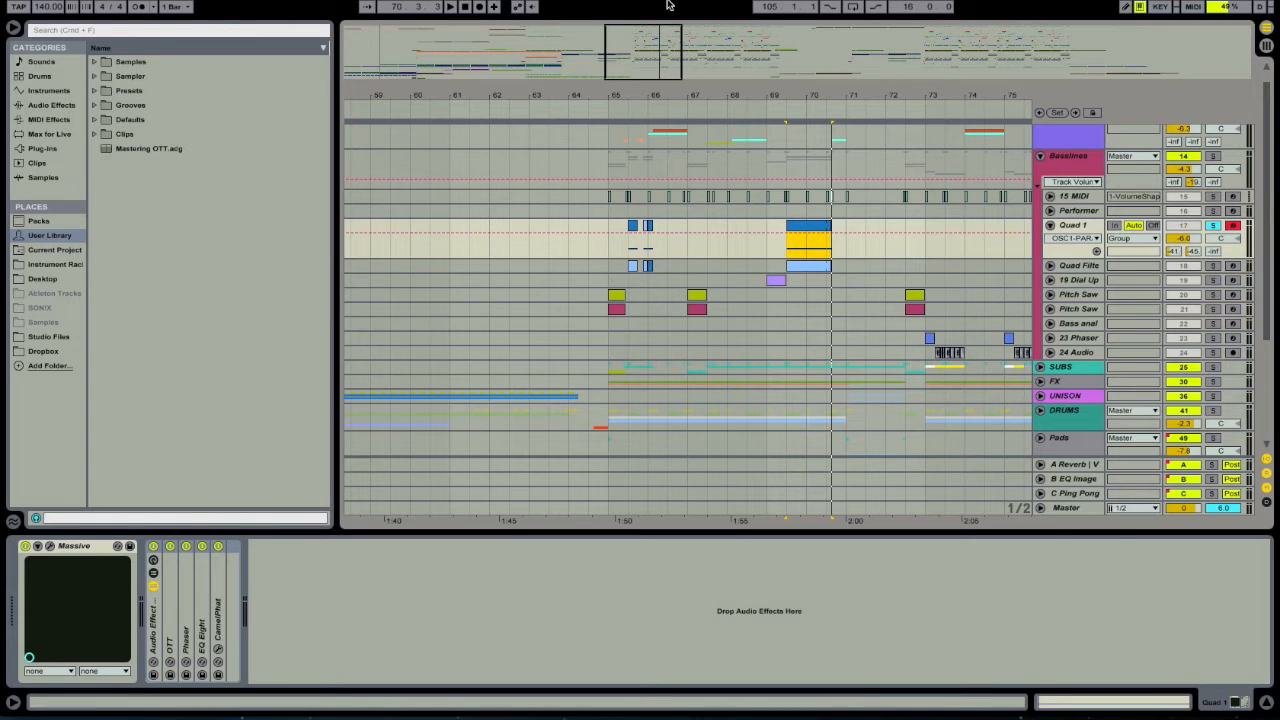
Minimize Ableton Live, preview the desktop file Back to Life +.mp3 from about a third of the way in, and close the preview
key("super+m")
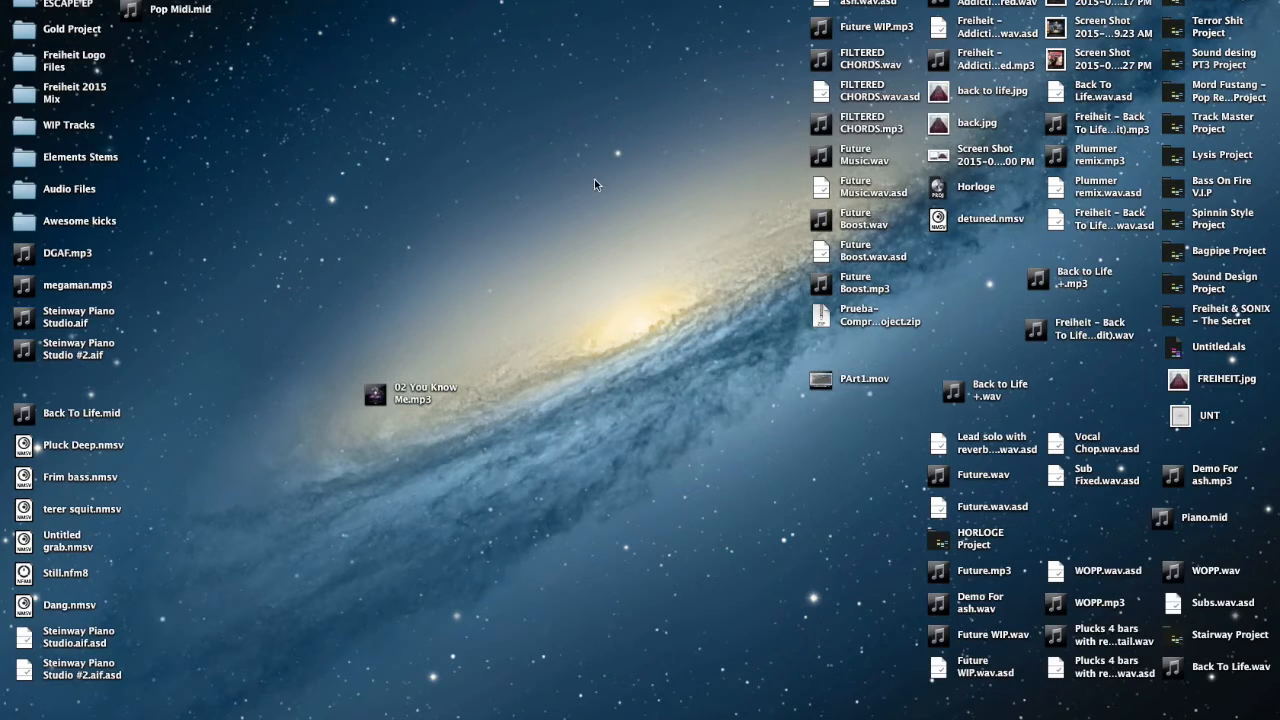
left_click(948, 5)
left_click(1040, 282)
key("space")
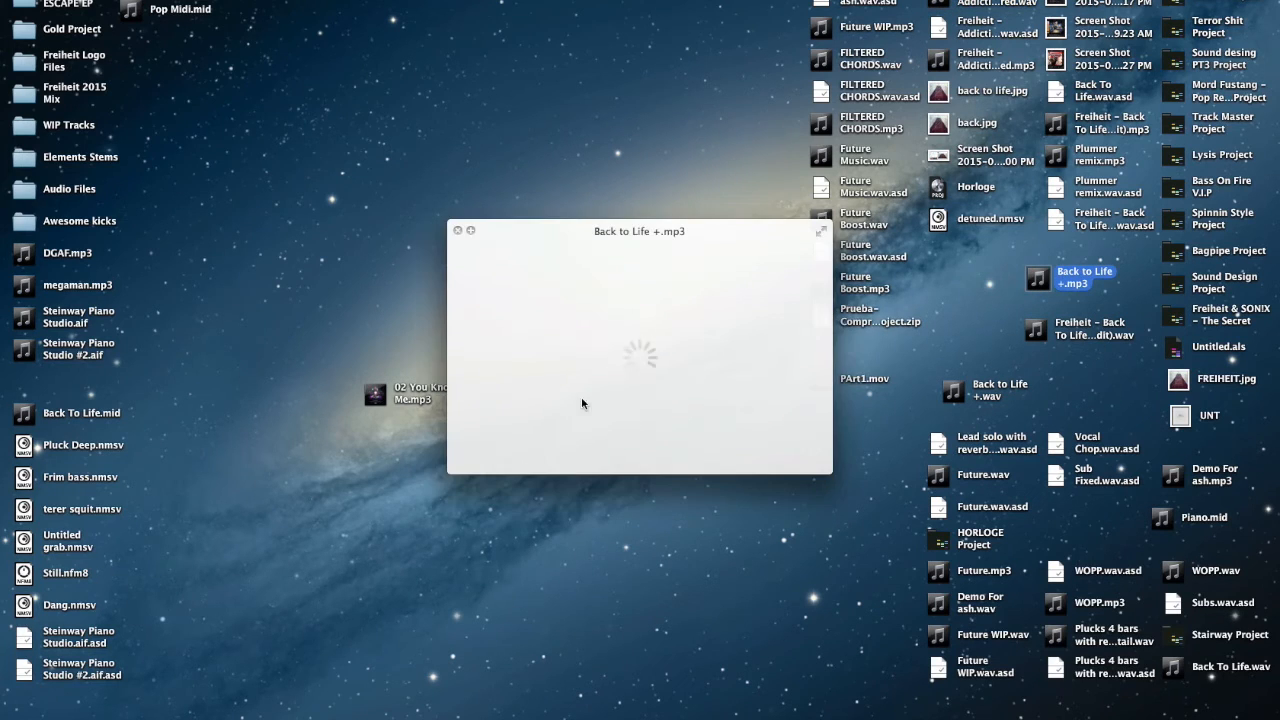
left_click(567, 471)
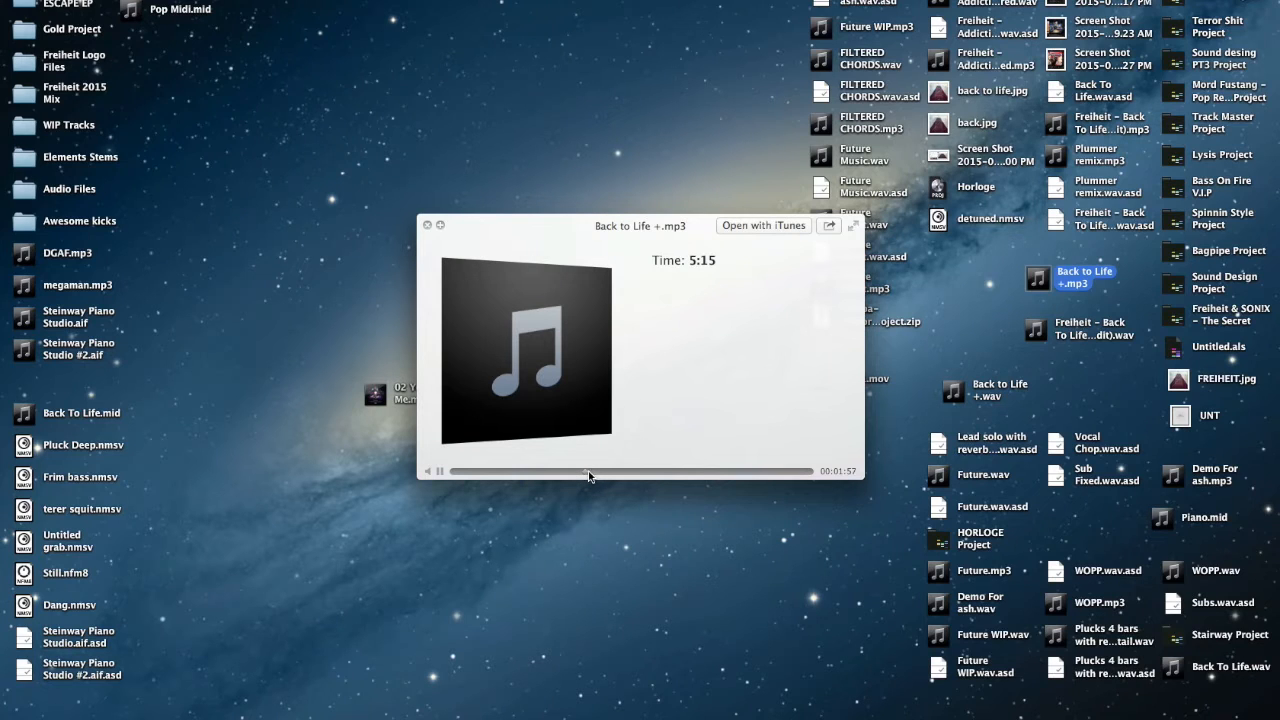
key("space")
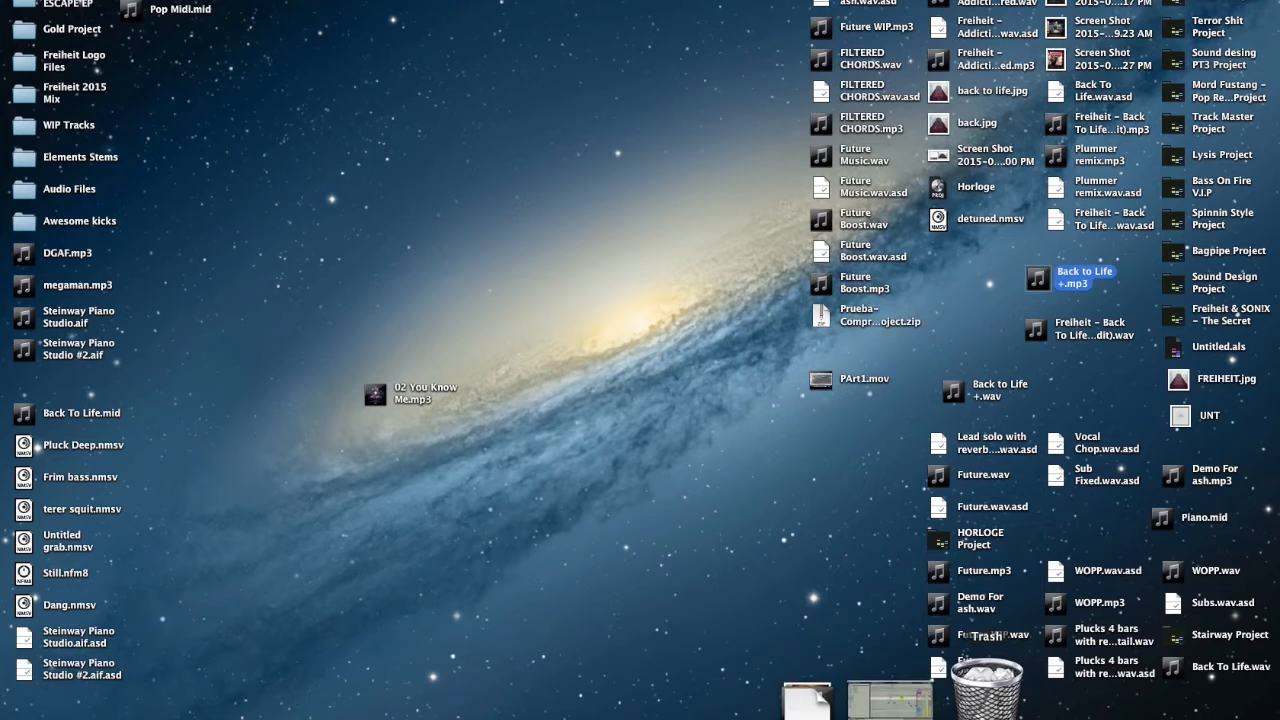
Restore the Ableton Live window, open the Massive synth on the Quad 1 track, and place its window over the middle of the arrangement
left_click(990, 688)
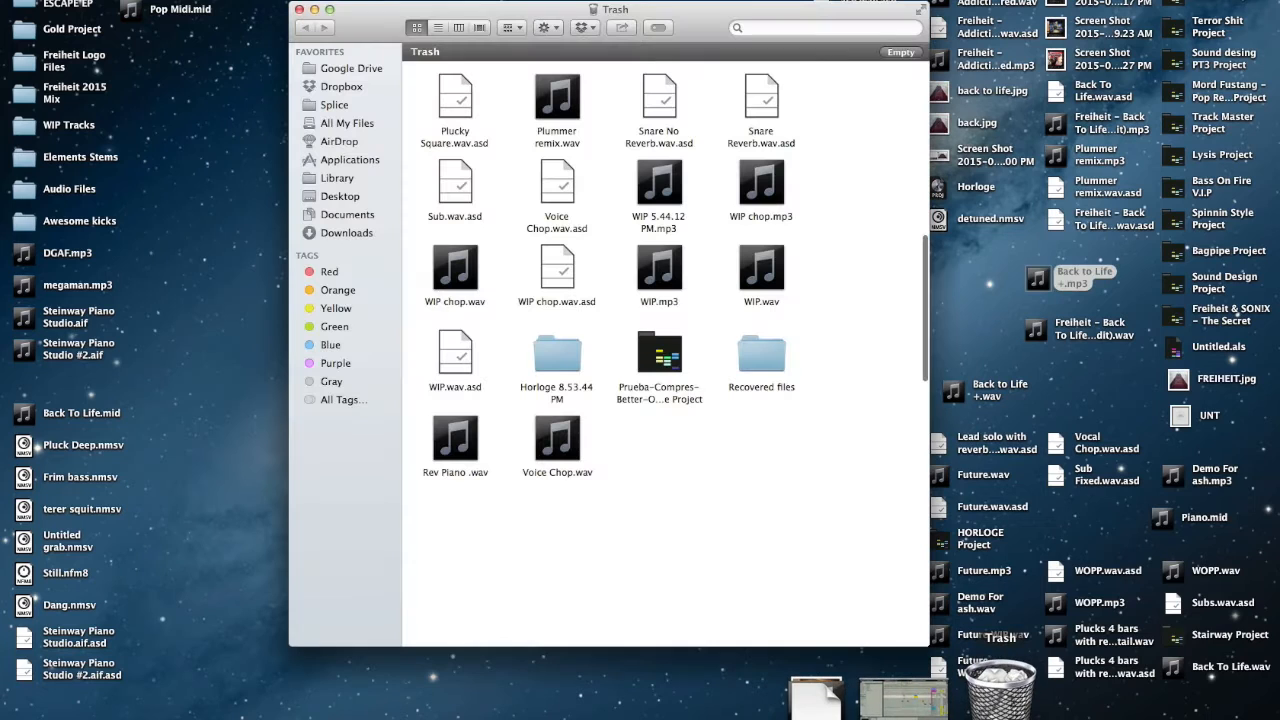
left_click(298, 9)
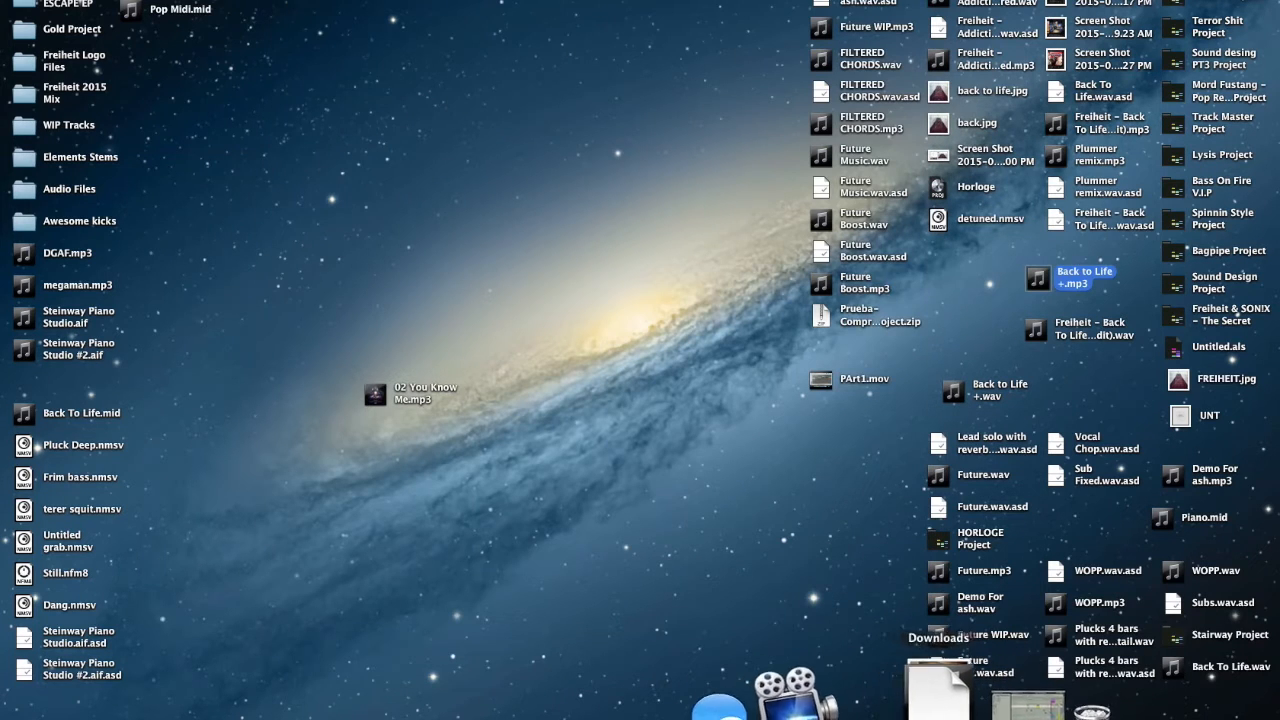
left_click(1008, 705)
left_click_drag(664, 95, 664, 145)
left_click(1070, 227)
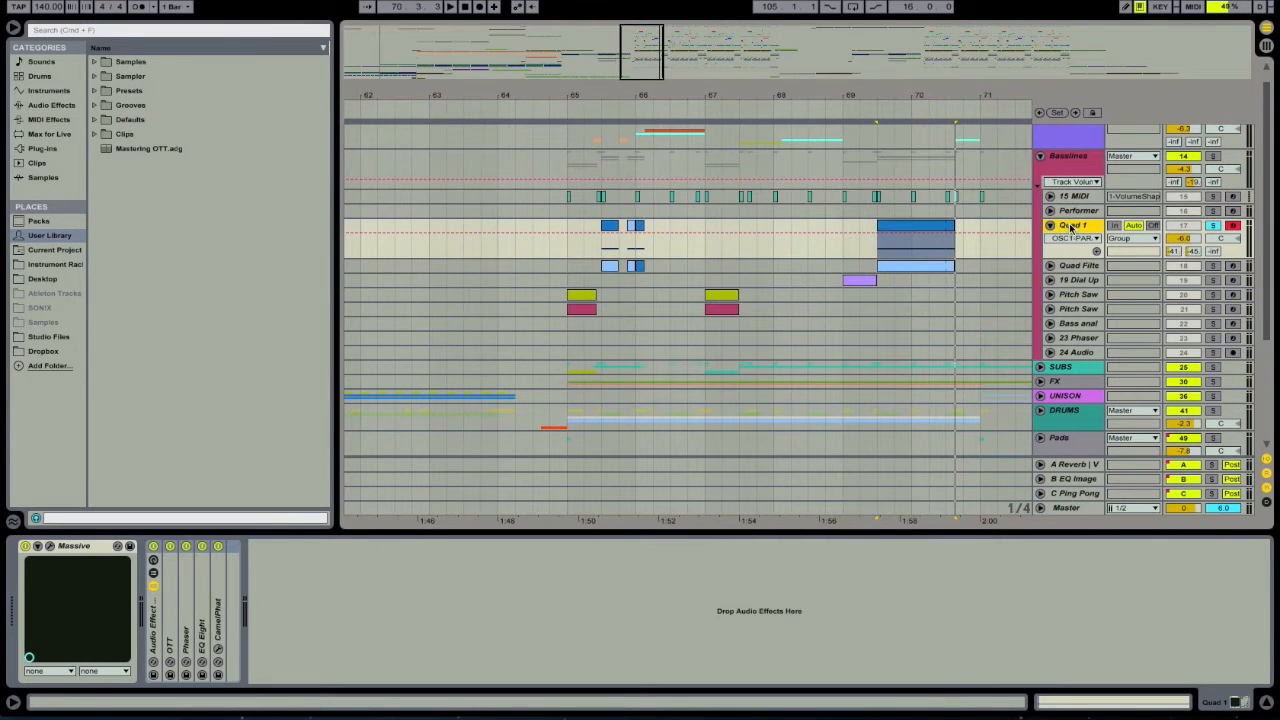
left_click(50, 546)
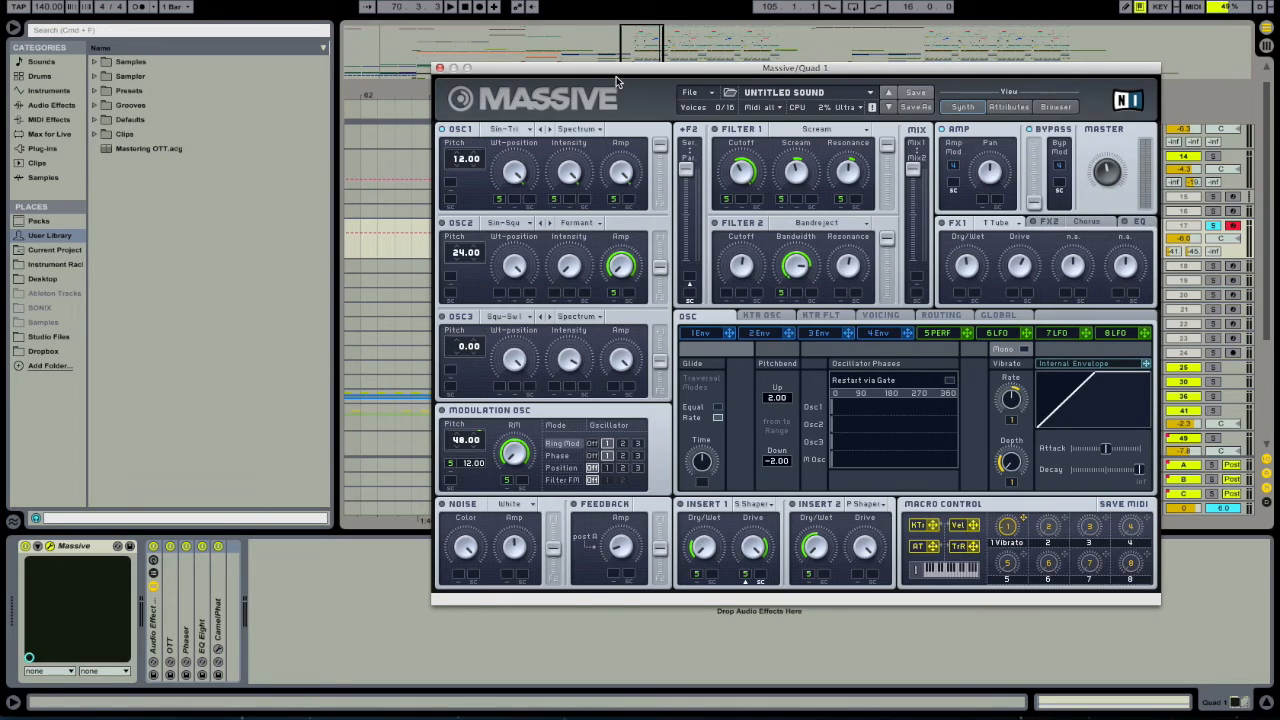
left_click_drag(628, 67, 549, 90)
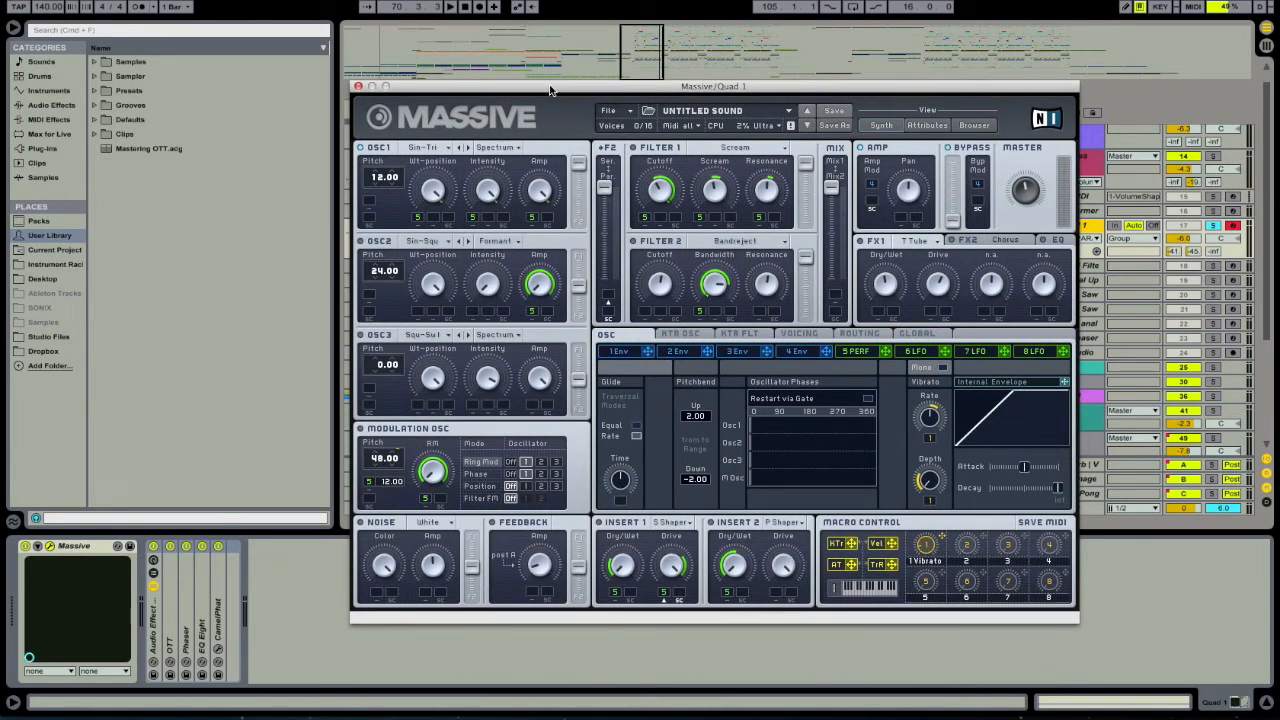
left_click_drag(549, 90, 557, 104)
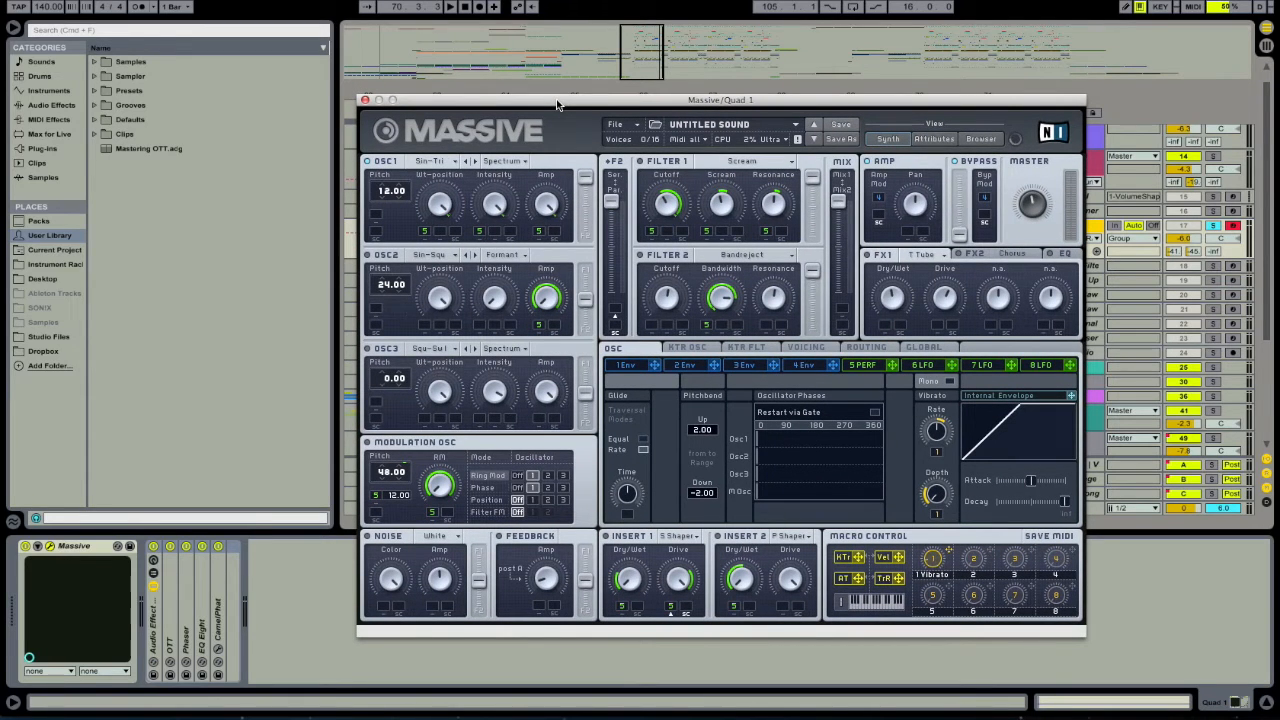
Show Massive's 5 PERF performer and widen its modulation range on the Amp and Intensity knobs of OSC1
left_click(876, 365)
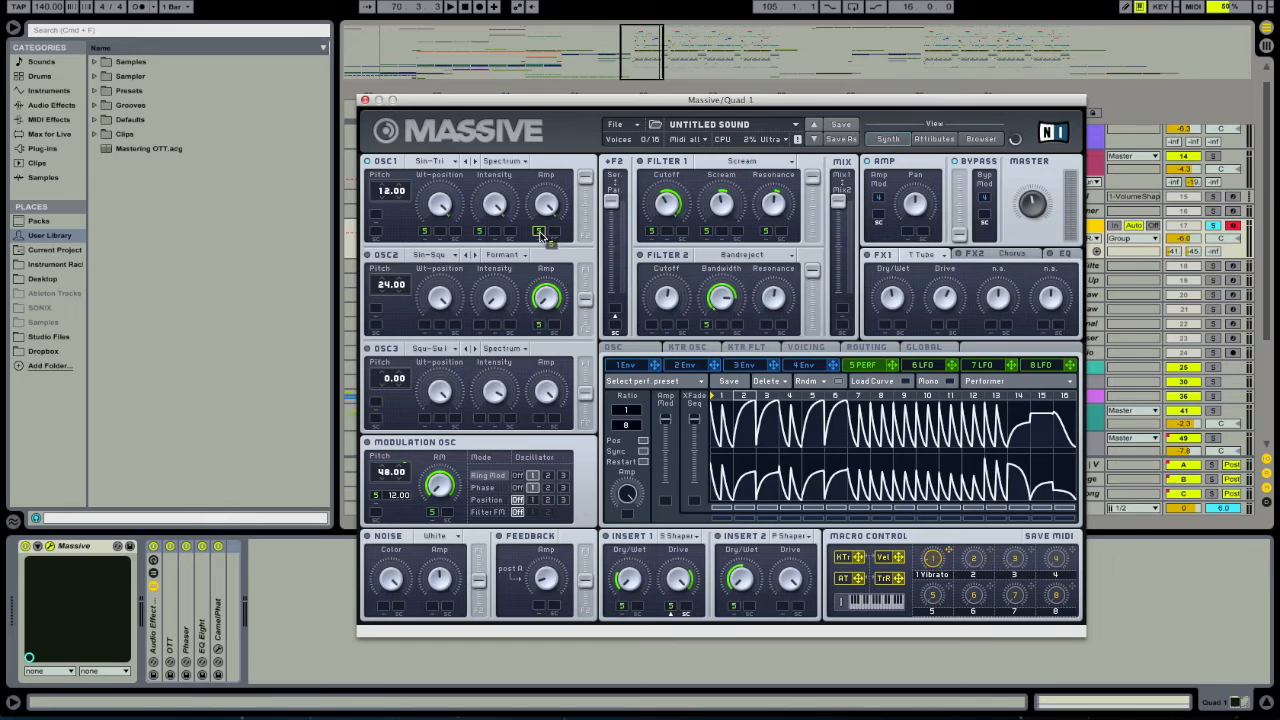
left_click_drag(552, 200, 566, 440)
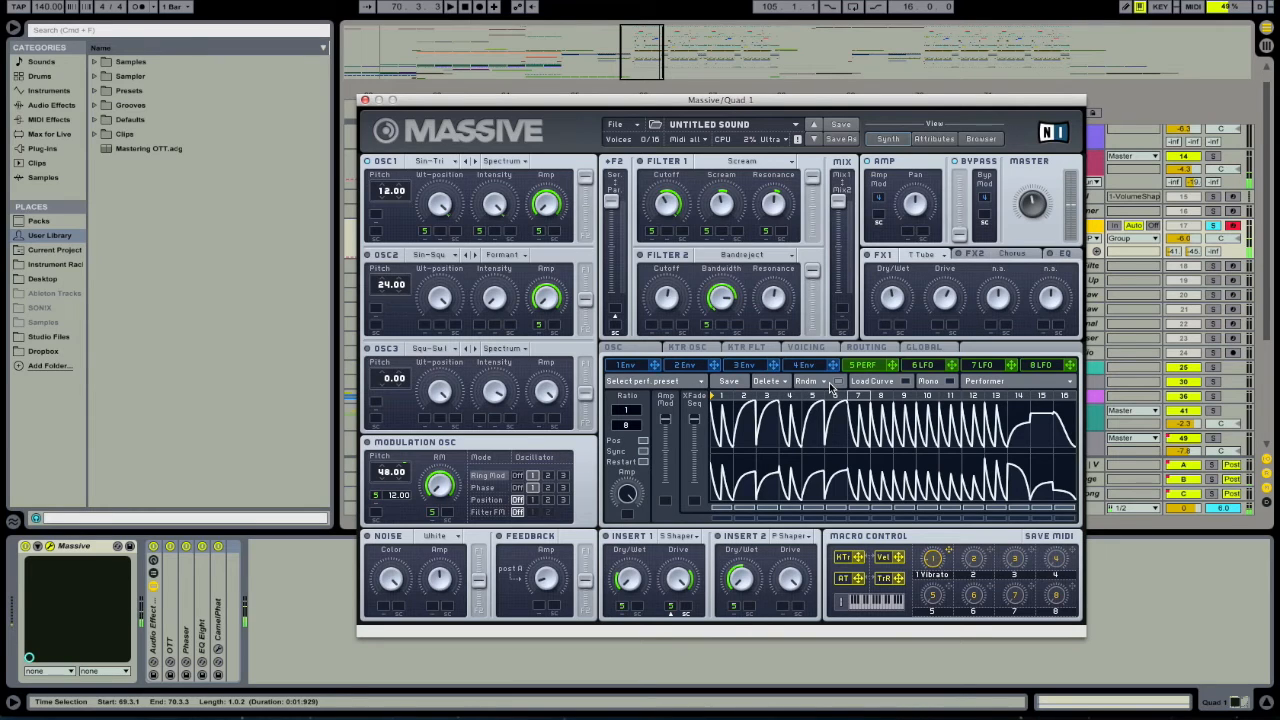
left_click_drag(497, 216, 505, 358)
Switch the Modulation OSC to Phase mode on oscillator 1 and turn off the modulation on its pitch
left_click(486, 499)
left_click(487, 489)
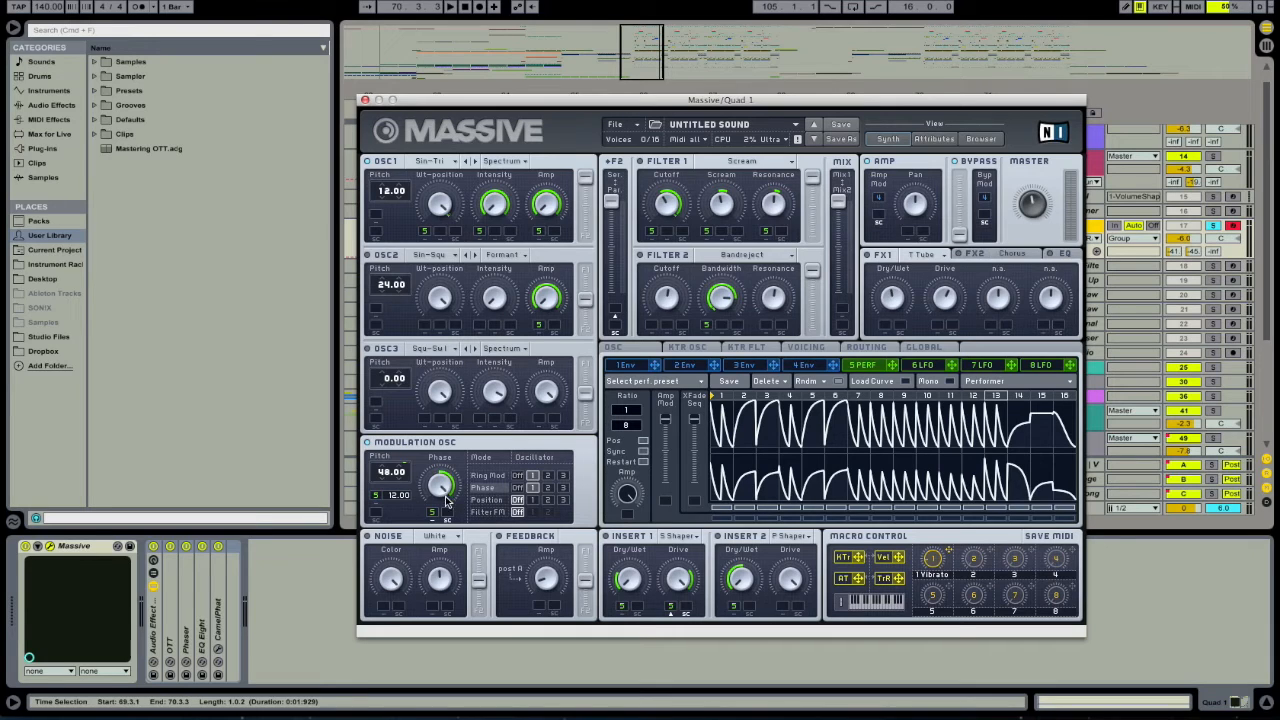
right_click(373, 497)
left_click(396, 510)
Set the Modulation OSC pitch to 0.00 and audition the sound with notes in different octaves
left_click_drag(395, 502, 380, 496)
key("a")
key("z")
key("a")
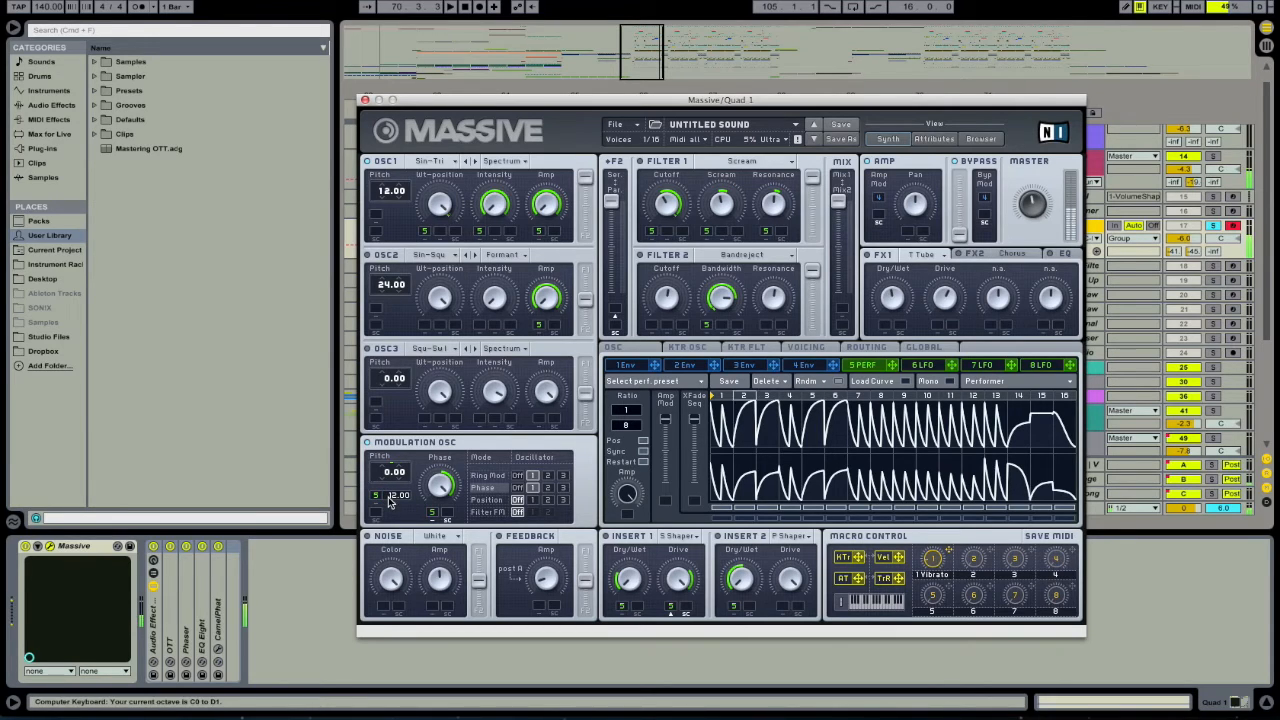
key("z")
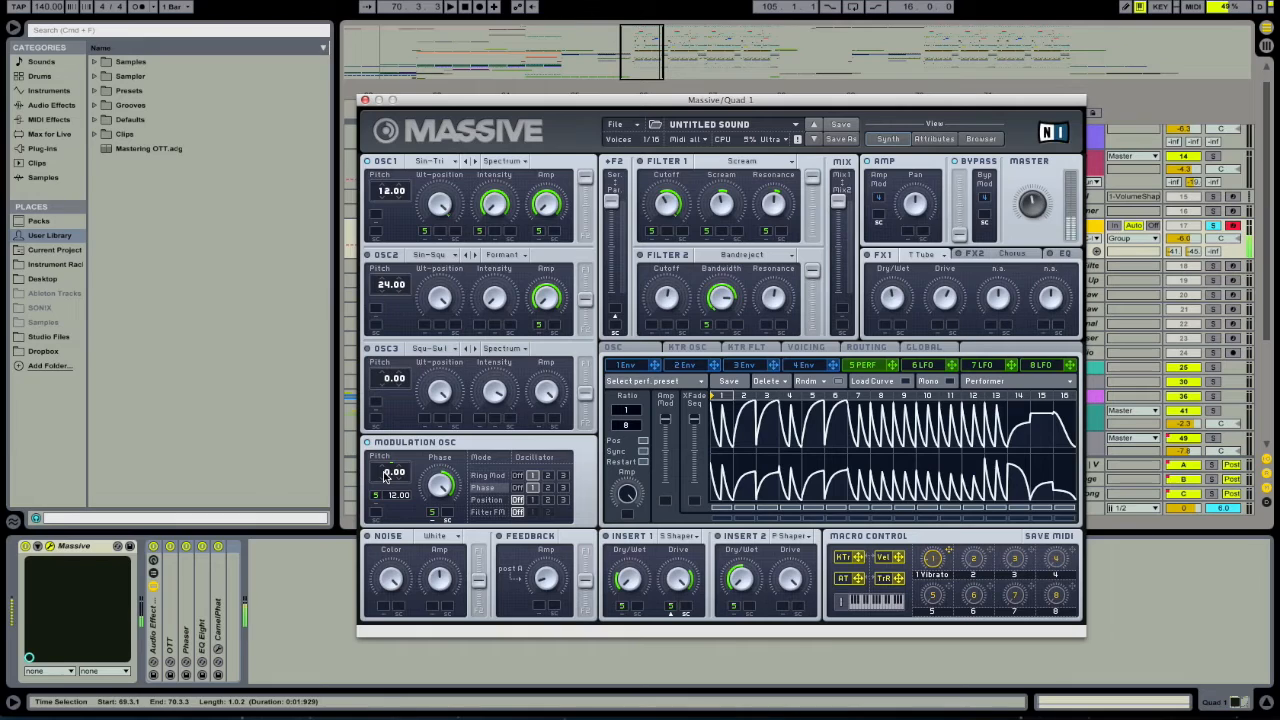
key("z")
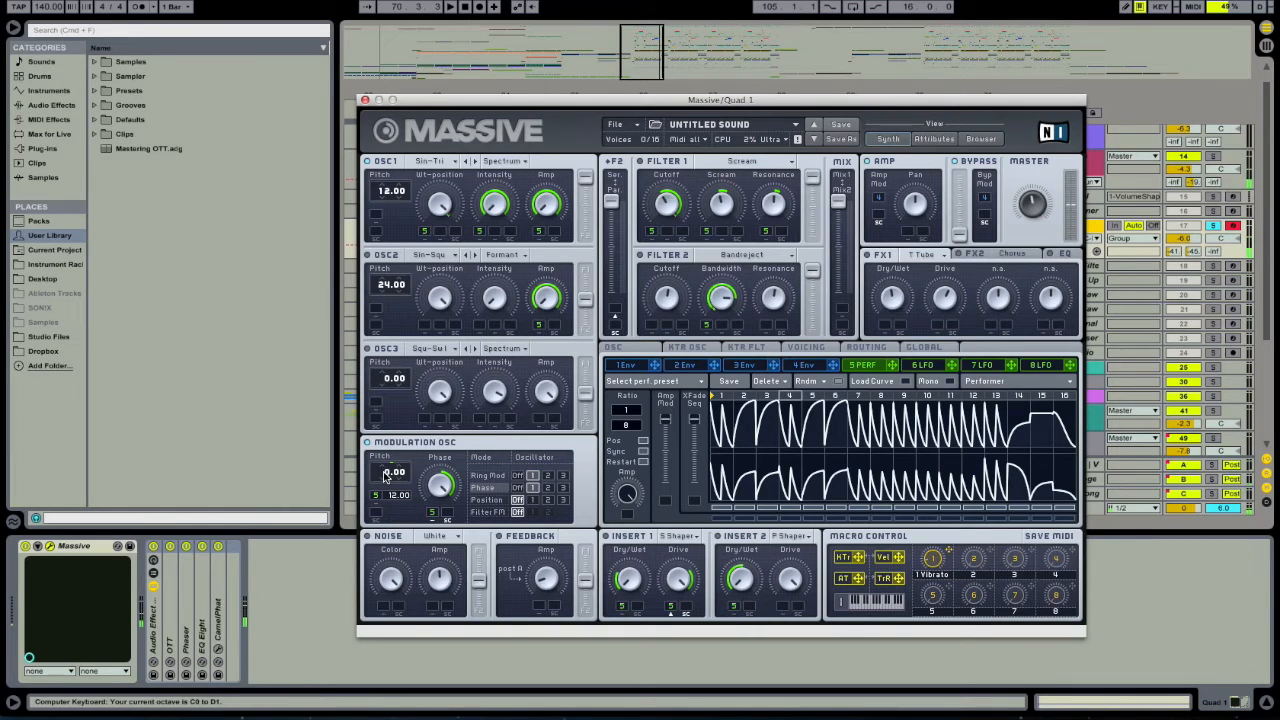
key("x")
Raise the Modulation OSC pitch to 60.00 while playing test notes in other octaves
left_click_drag(383, 468, 387, 481)
key("a")
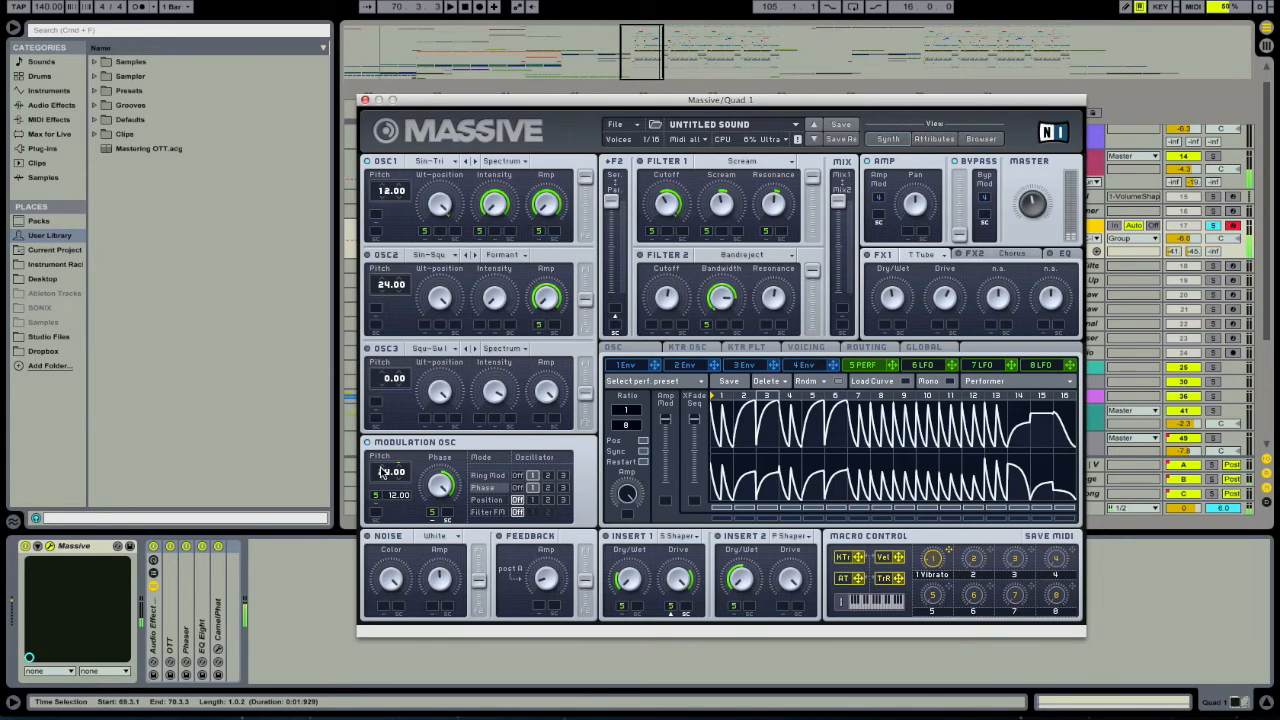
key("x")
key("a")
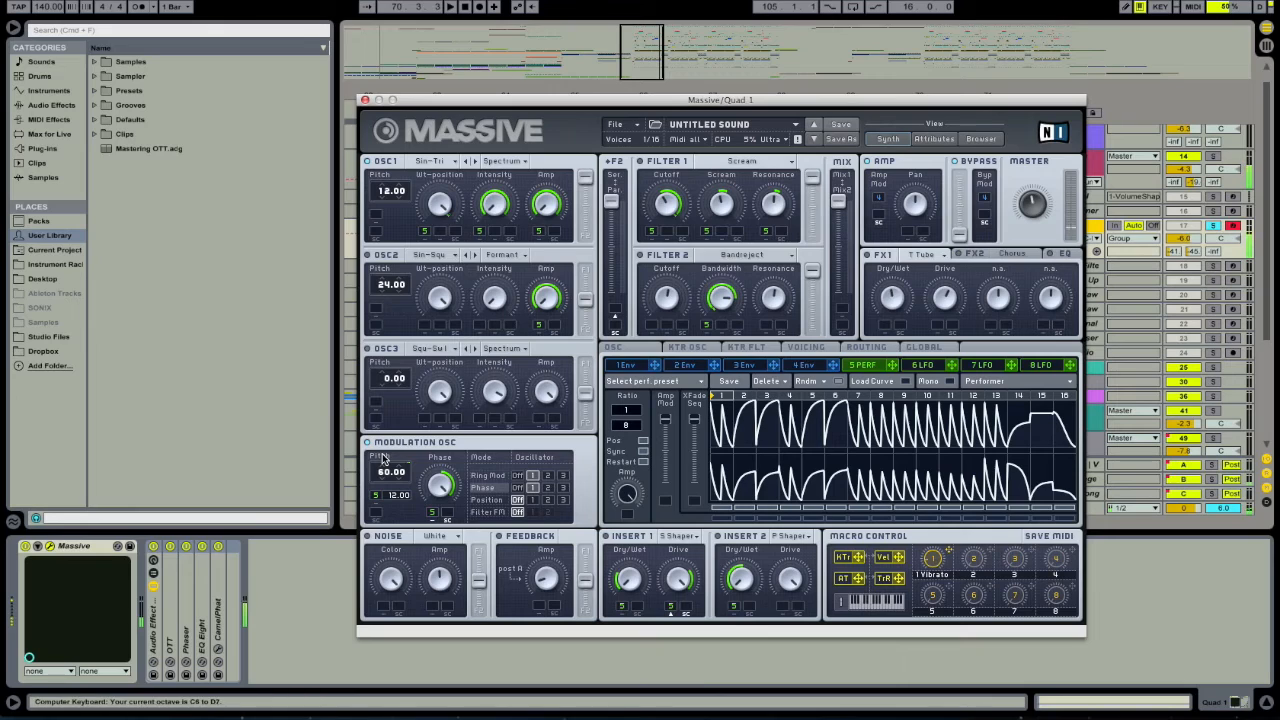
key("z")
key("z")
Set the Modulation OSC pitch to 48.00 and play low test notes
mouse_move(383, 475)
left_mouse_down()
mouse_move(387, 488)
mouse_move(388, 472)
left_mouse_up()
key("a")
key("z")
key("a")
Clear the modulation on the Modulation OSC pitch and reassign 5 PERF to it
right_click(375, 493)
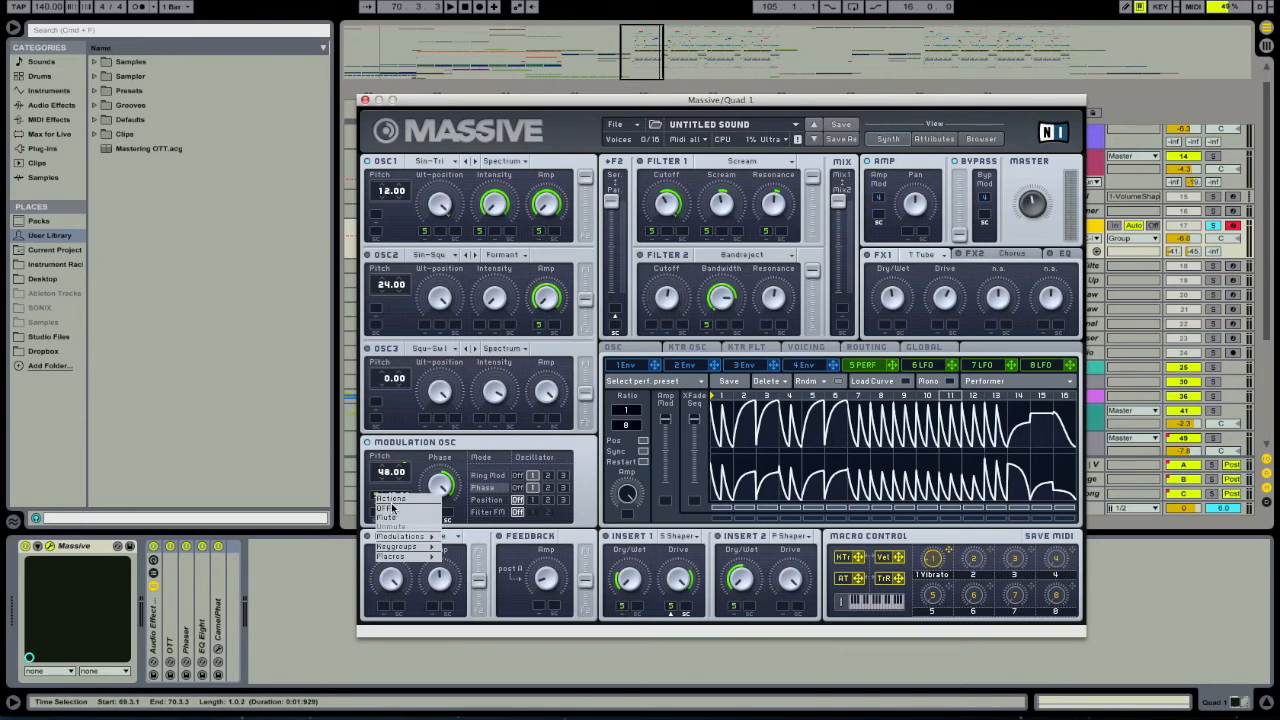
left_click(392, 507)
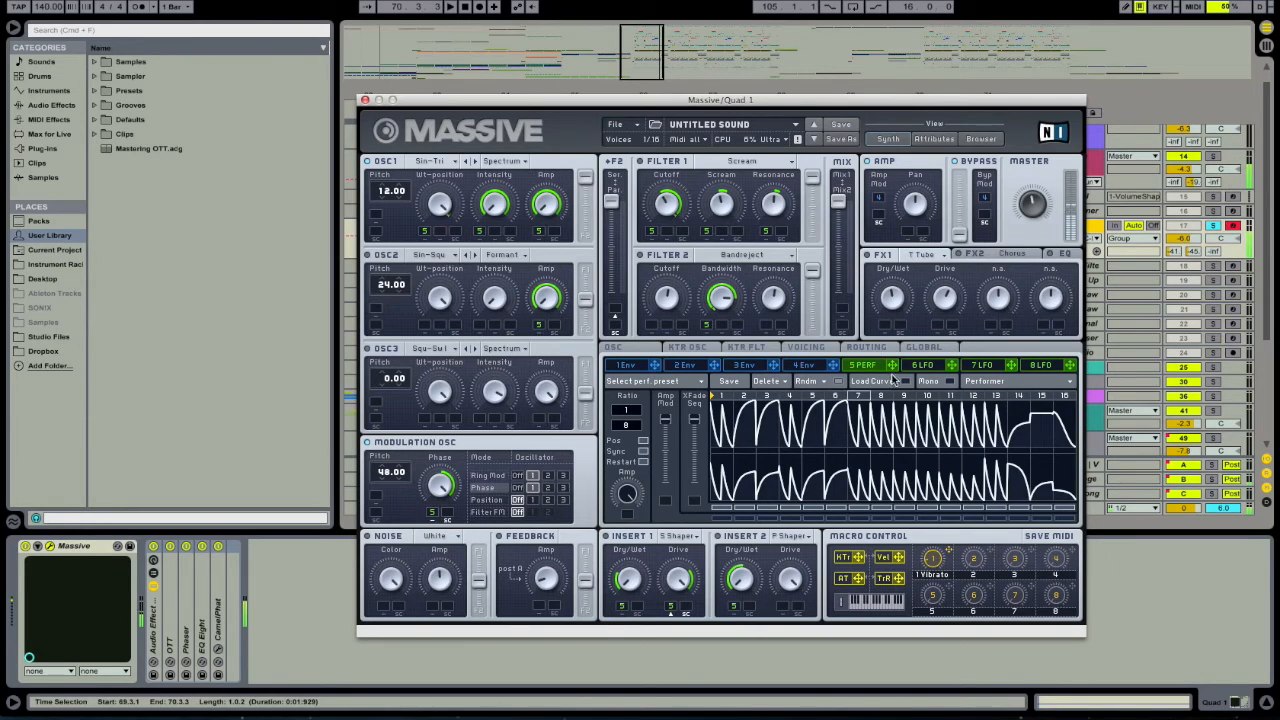
left_click_drag(894, 365, 376, 495)
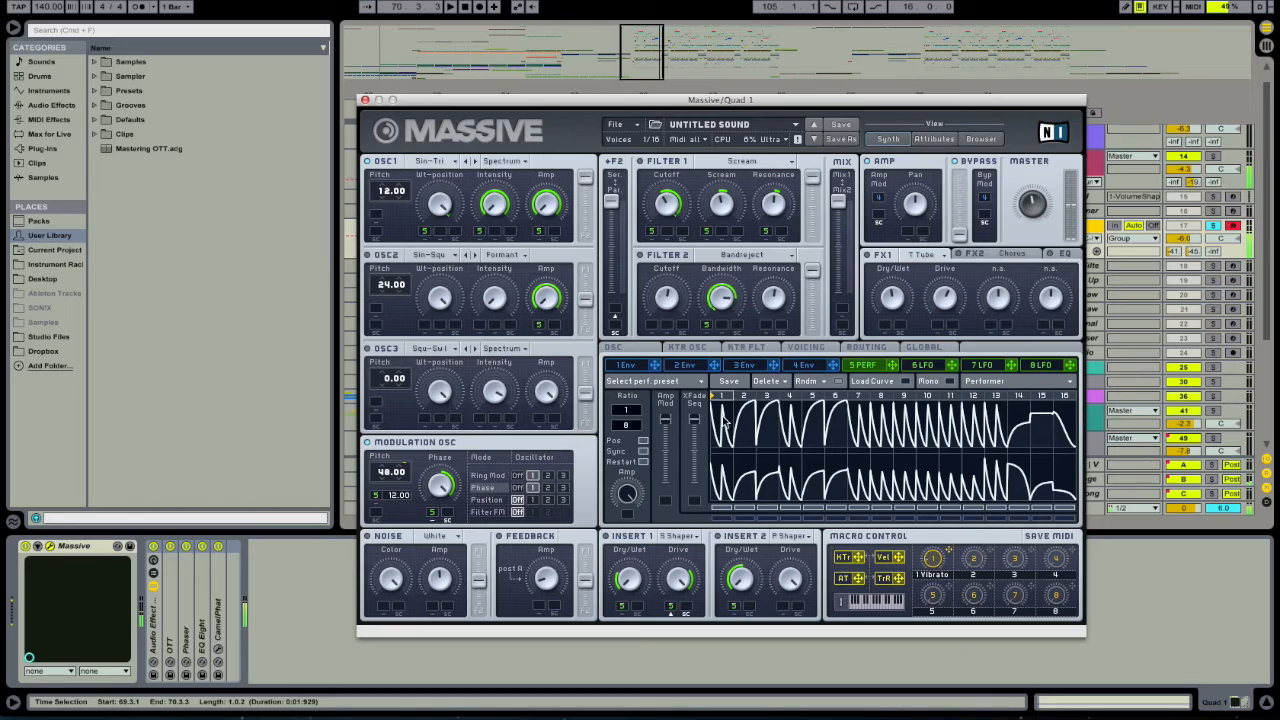
Switch the Modulation OSC to Ring Mod and widen the 5 PERF modulation range on its RM knob
left_click(490, 476)
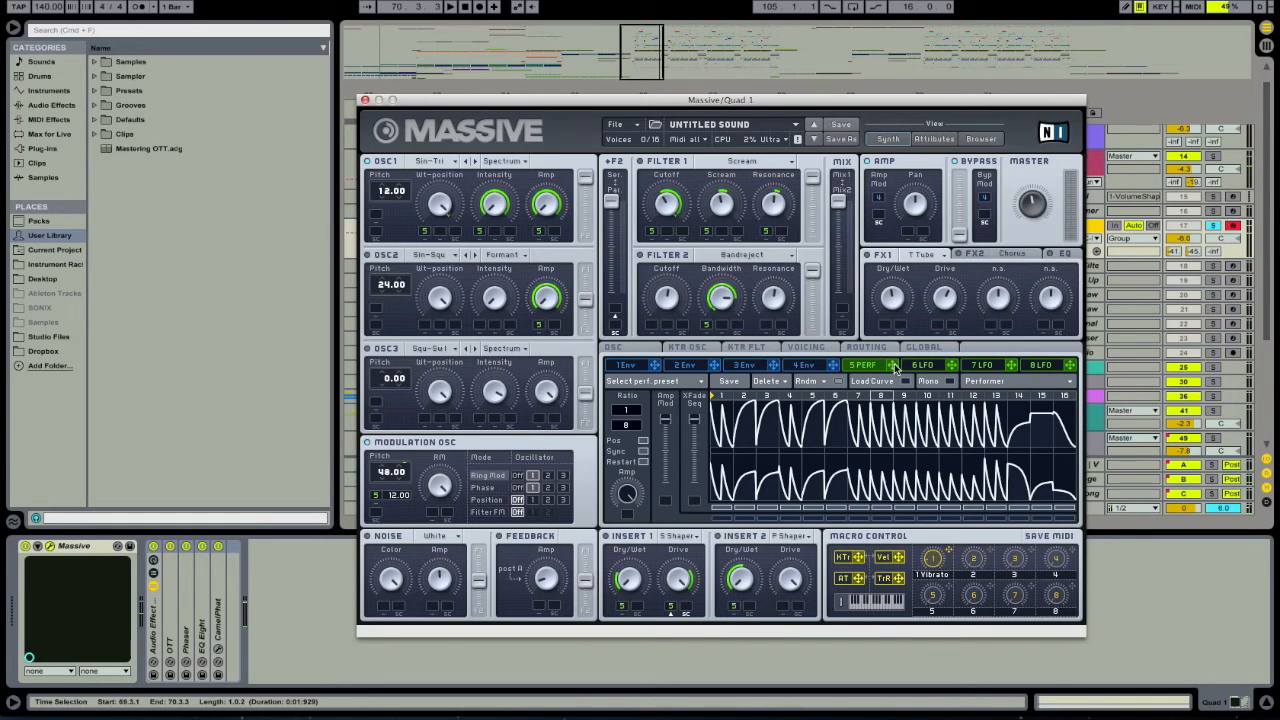
left_click_drag(430, 487, 446, 684)
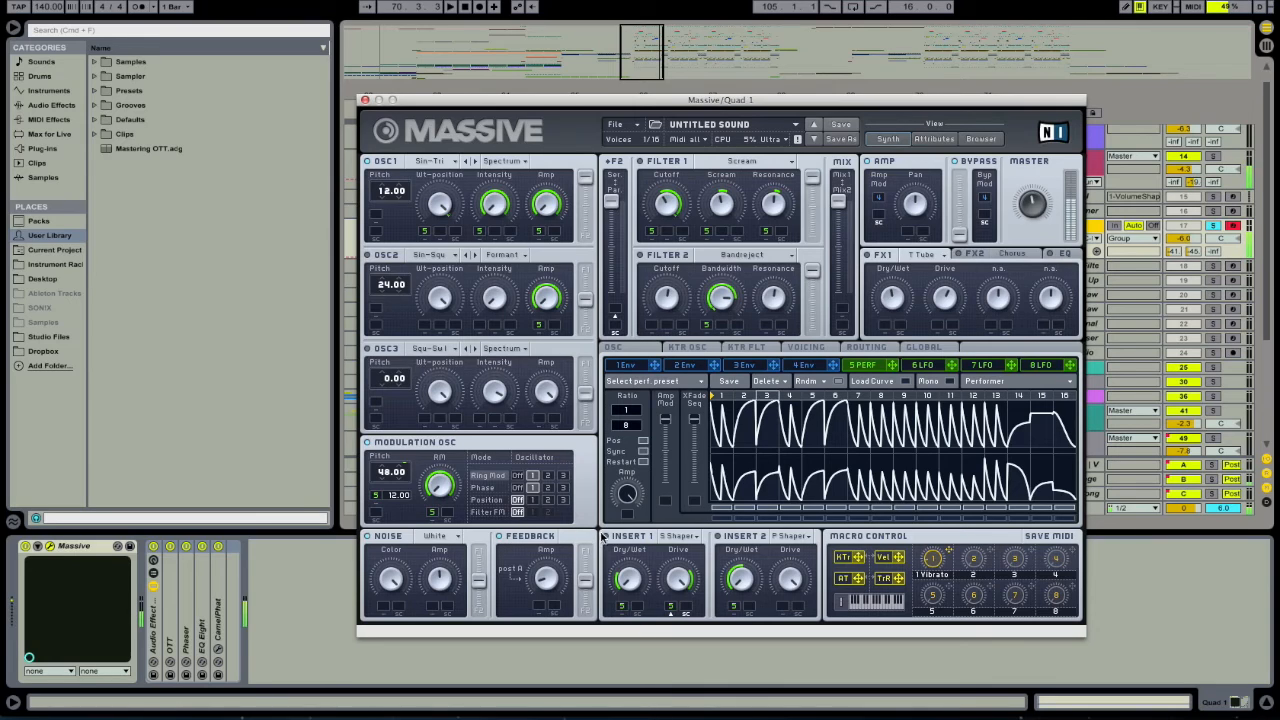
Examine the effect choices for Massive's Insert 1 and FX1, then the FX2 chorus and EQ settings
left_click(677, 538)
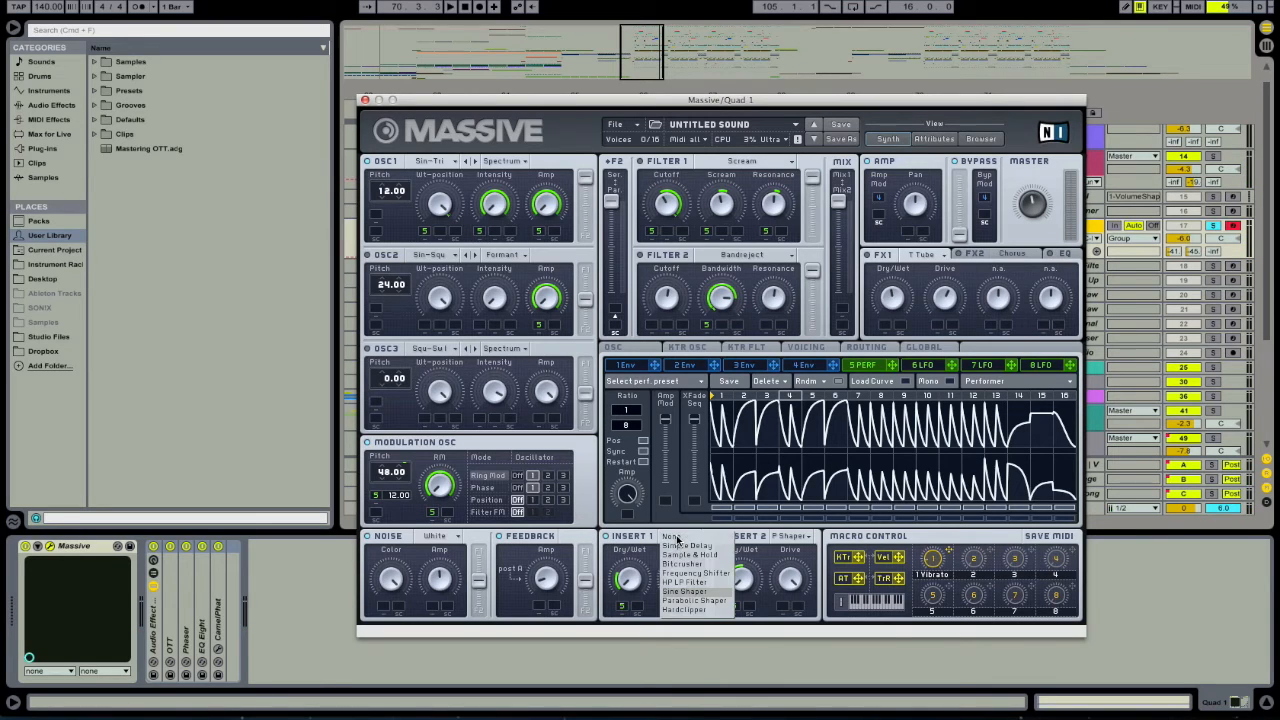
left_click(641, 545)
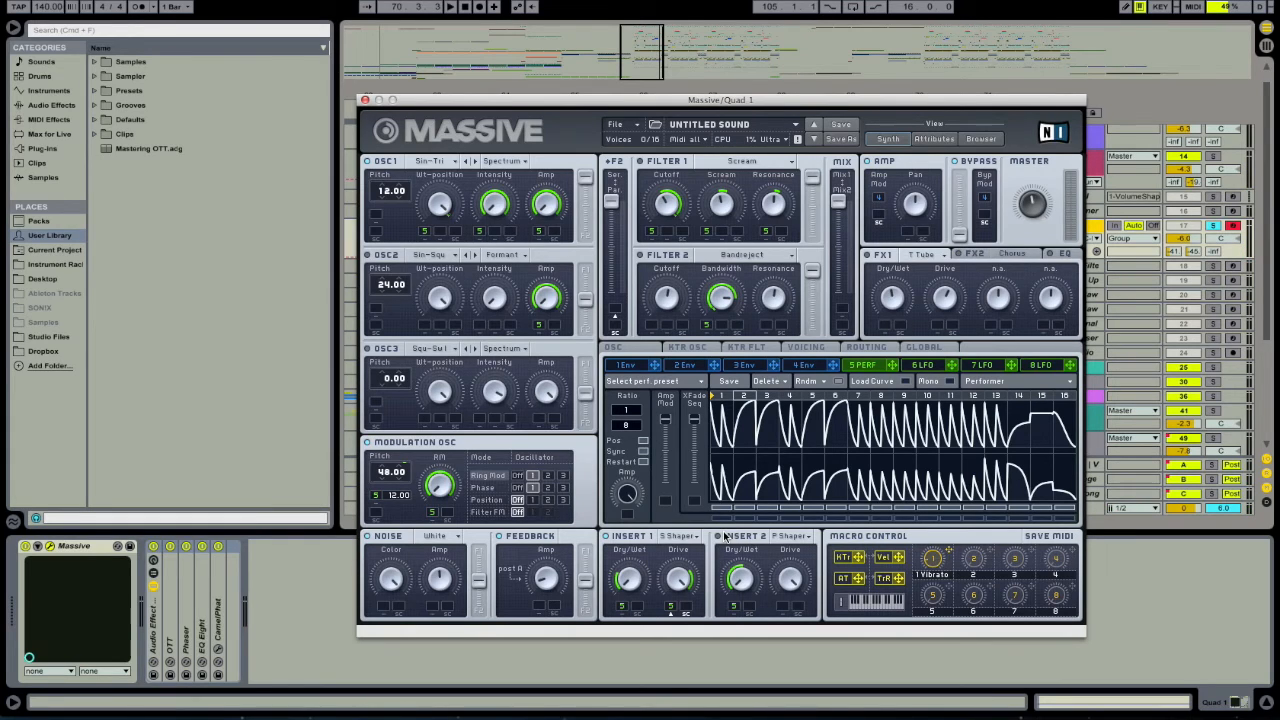
left_click(903, 258)
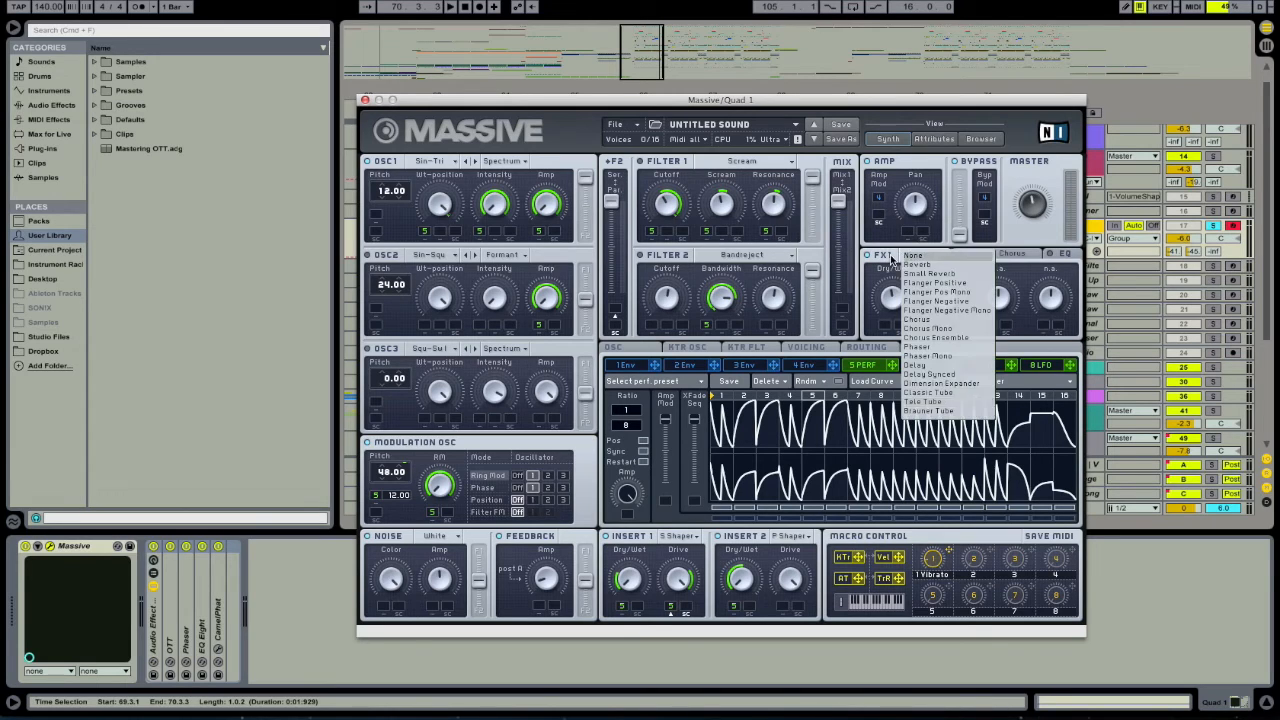
left_click(891, 259)
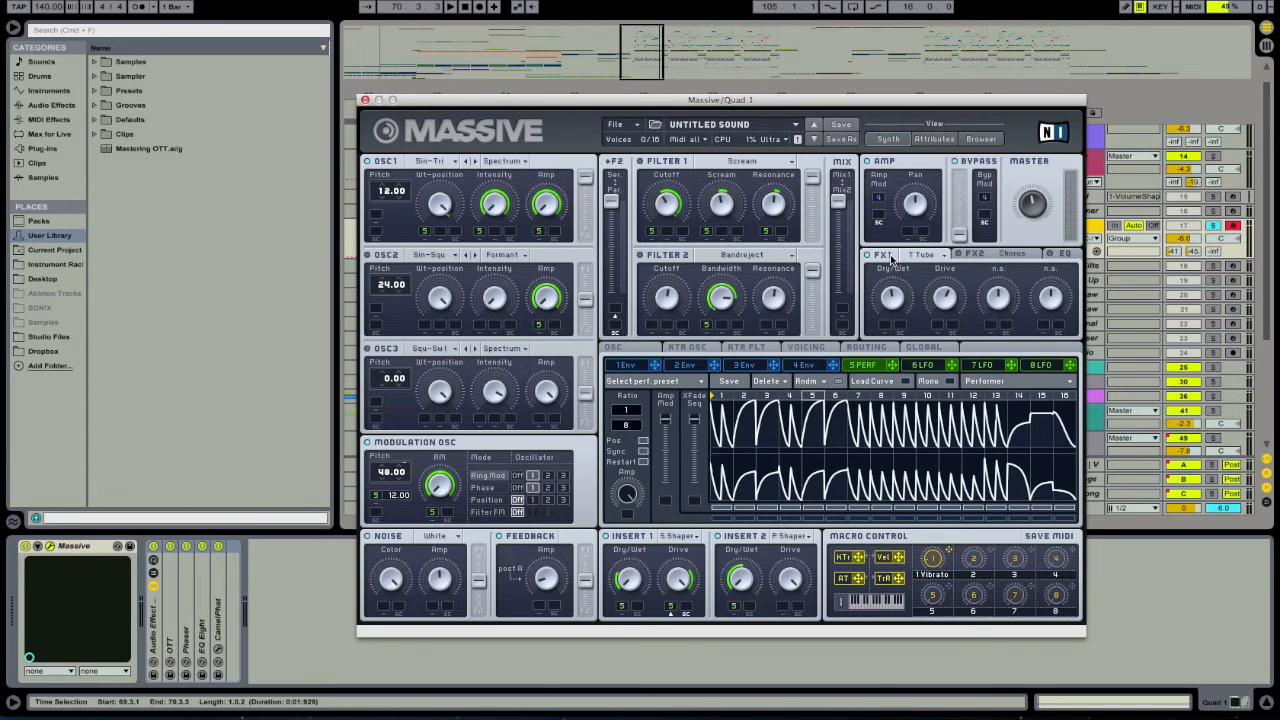
left_click(986, 256)
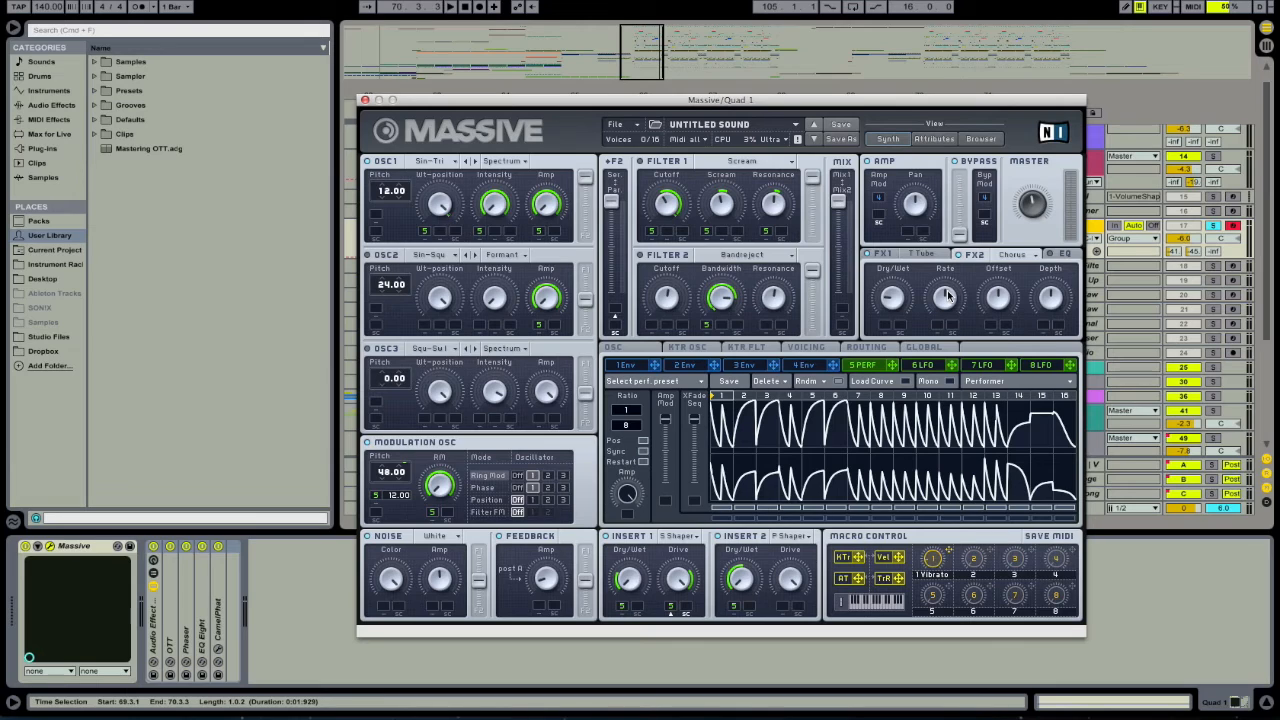
left_click(1063, 256)
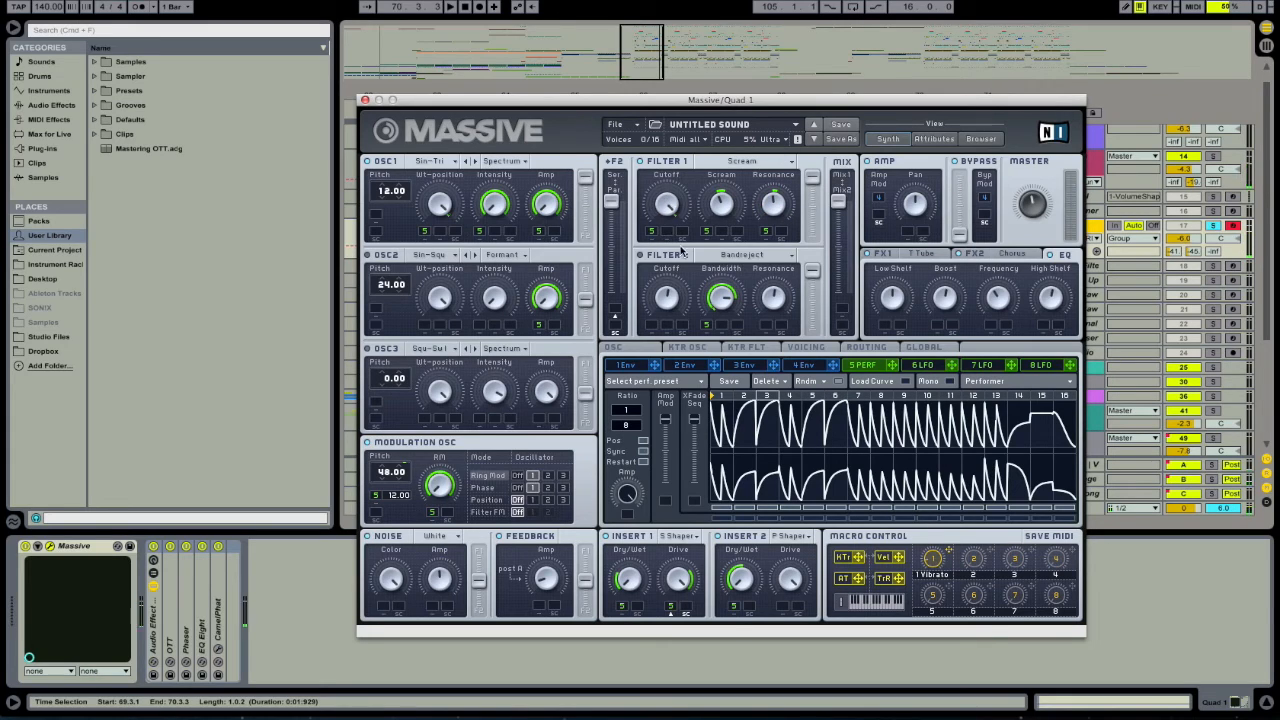
Adjust the cutoff on Filter 1 and close the Massive window
left_click_drag(668, 204, 668, 287)
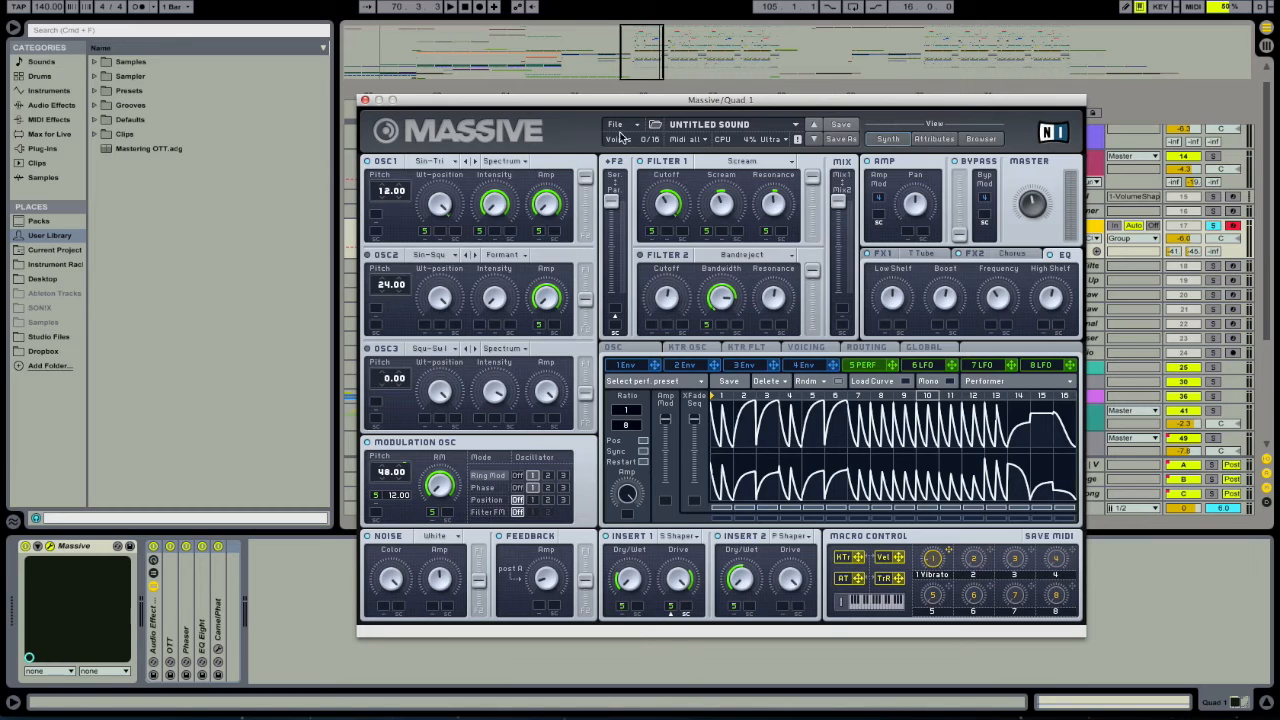
left_click(365, 99)
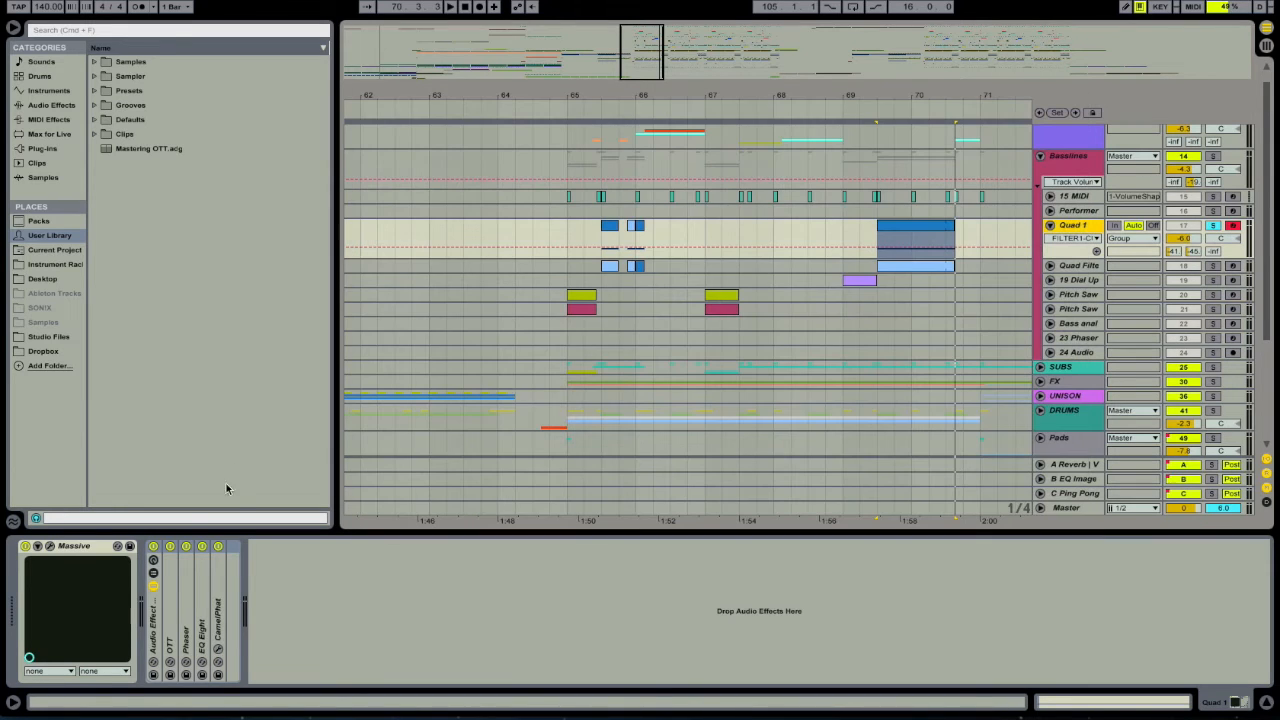
Unfold the Audio Effect Rack devices on Quad 1, including EQ Eight, Phaser and CamelPhat
double_click(156, 605)
double_click(156, 605)
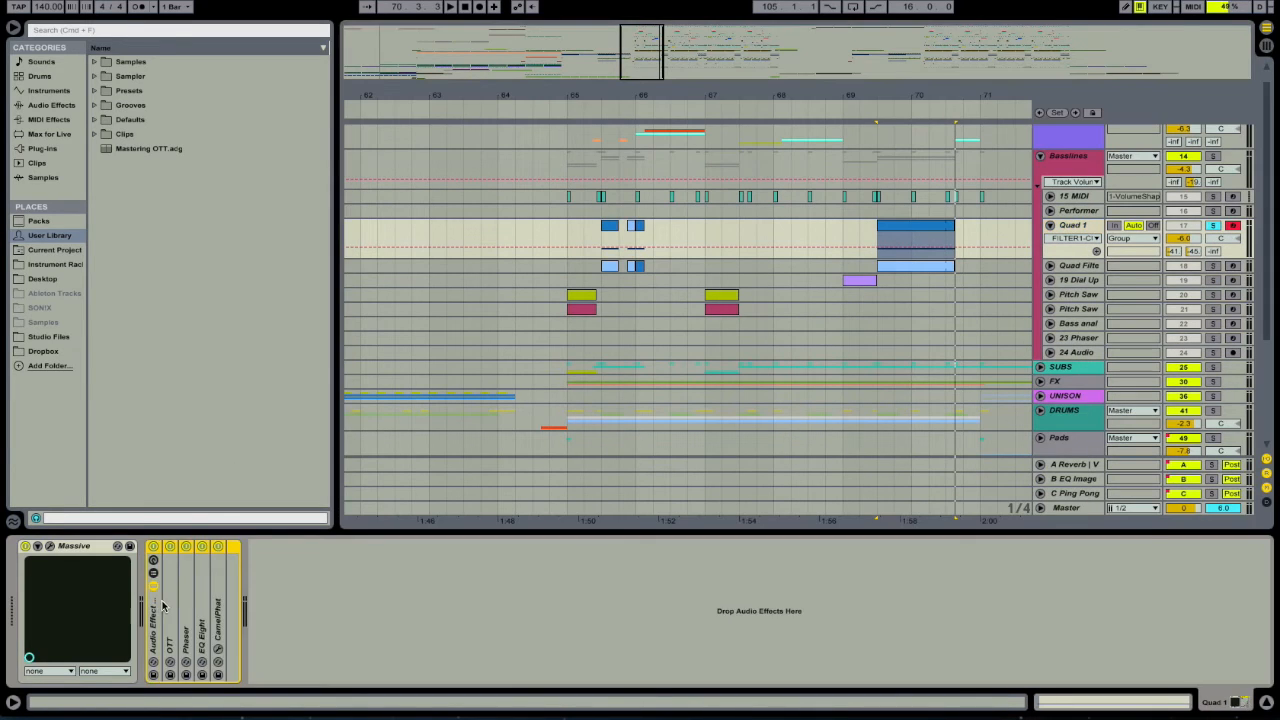
double_click(545, 615)
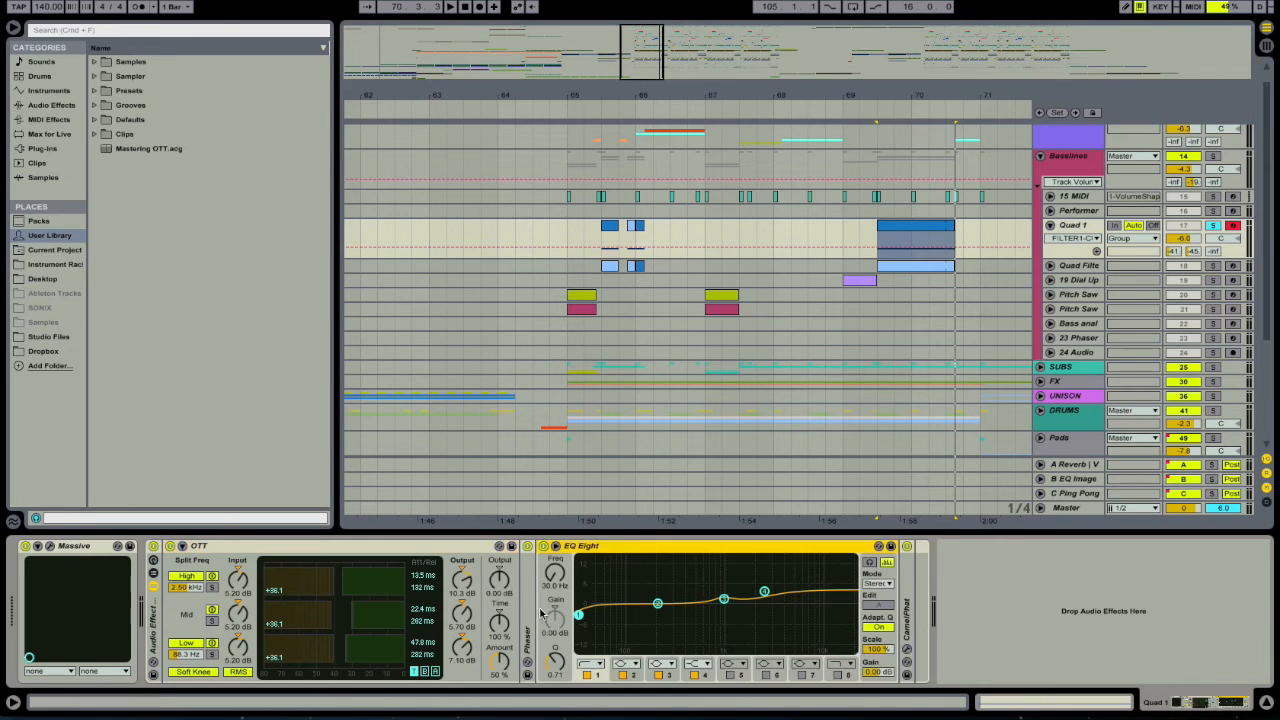
double_click(529, 615)
double_click(1184, 581)
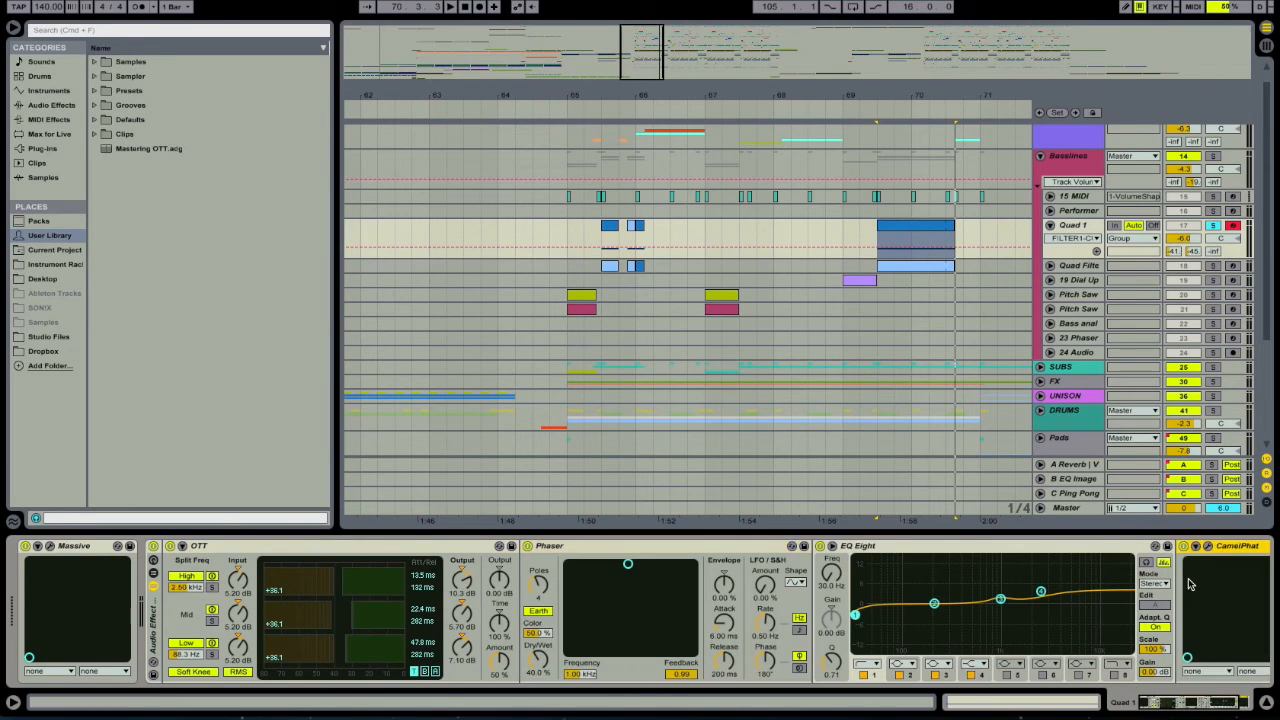
Bypass the Phaser, EQ Eight, CamelPhat and OTT devices to hear the Quad 1 bass without effects
left_click(527, 546)
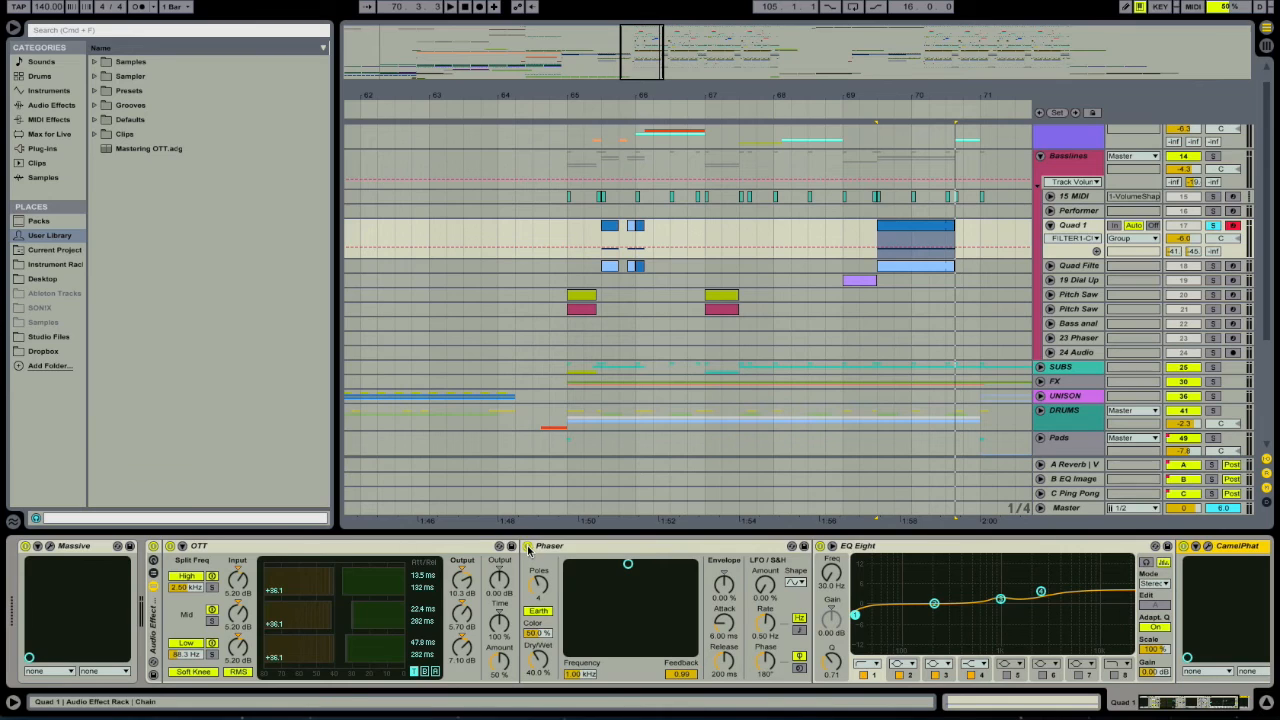
left_click(1183, 546)
scroll(1182, 545, "left", 3)
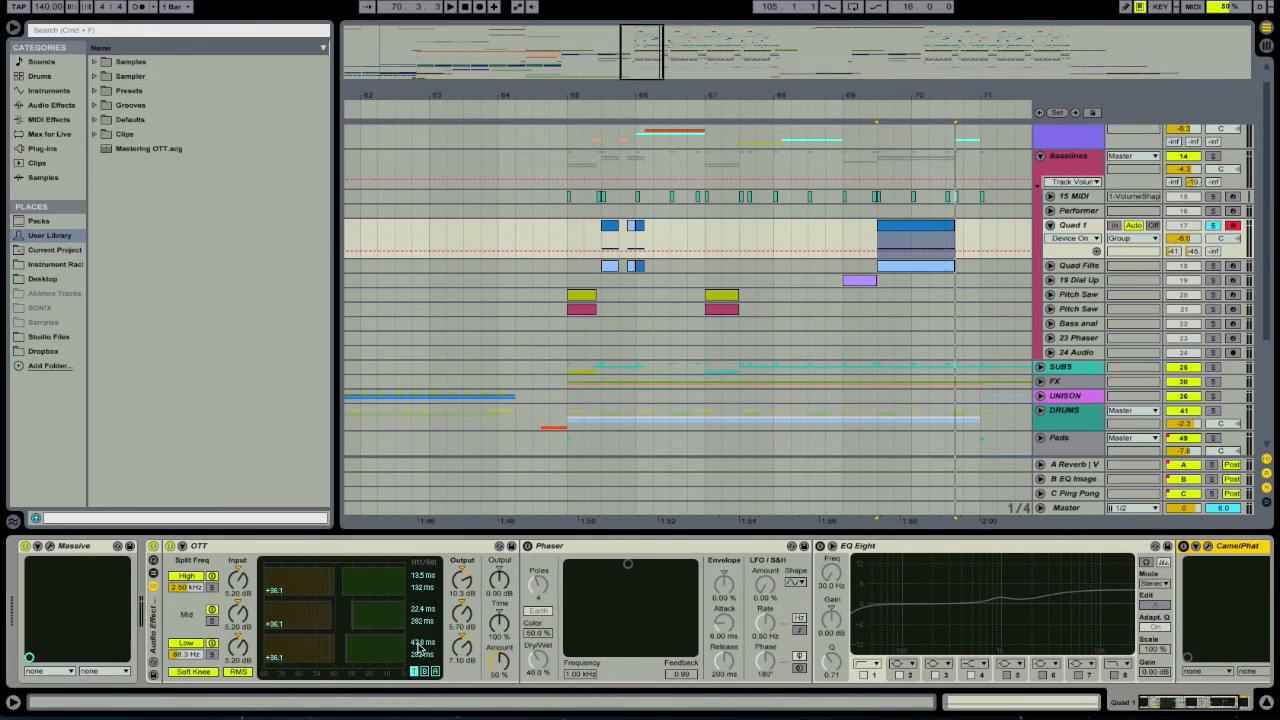
scroll(536, 500, "right", 10)
scroll(536, 500, "down", 1)
scroll(500, 480, "down", 5)
scroll(500, 480, "left", 6)
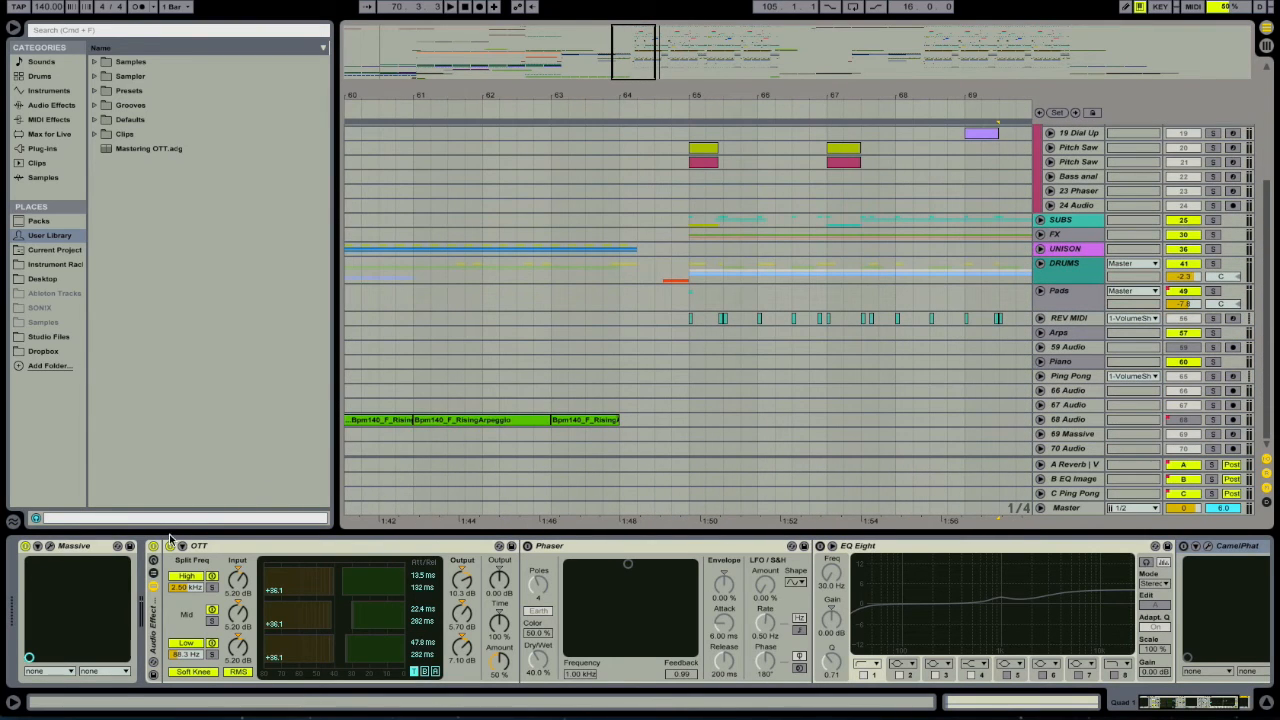
left_click(170, 546)
scroll(754, 249, "up", 5)
scroll(754, 249, "right", 3)
scroll(754, 249, "down", 2)
scroll(754, 249, "up", 2)
scroll(754, 249, "right", 3)
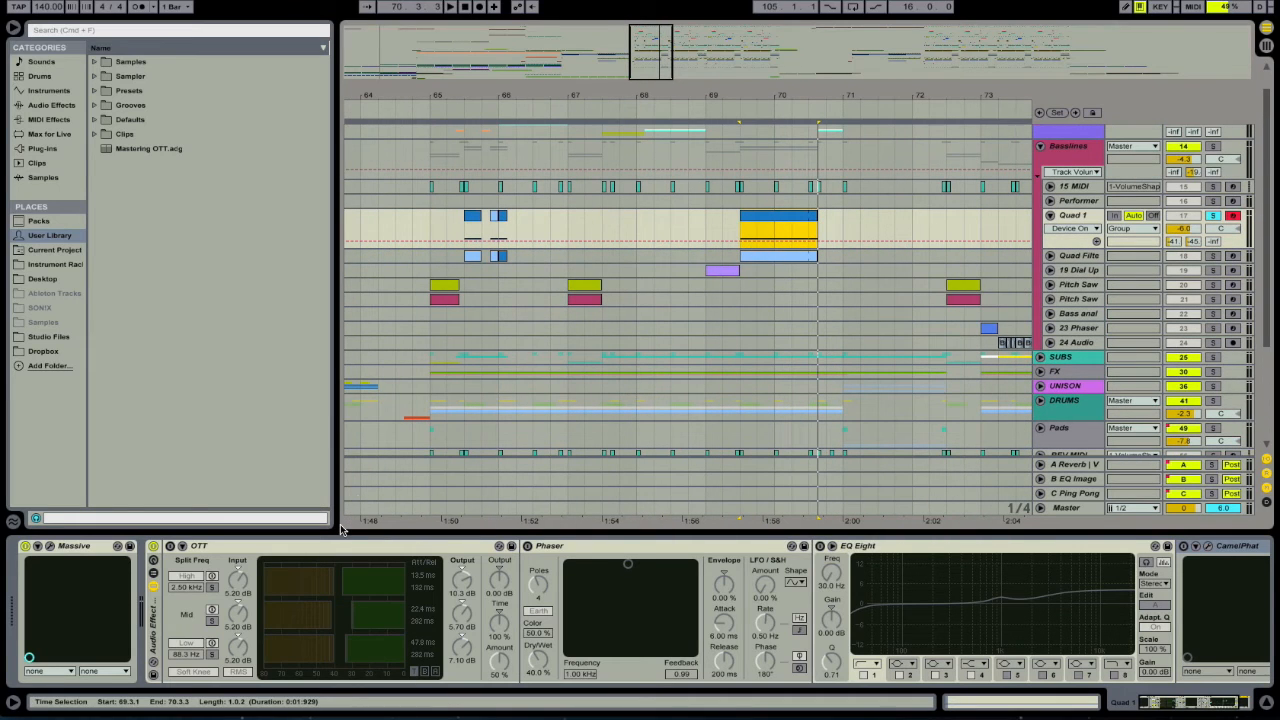
Toggle OTT to compare the sound and leave it on, then re-enable Phaser, EQ Eight and CamelPhat one by one
left_click(170, 547)
left_click(170, 547)
left_click(170, 547)
left_click(527, 546)
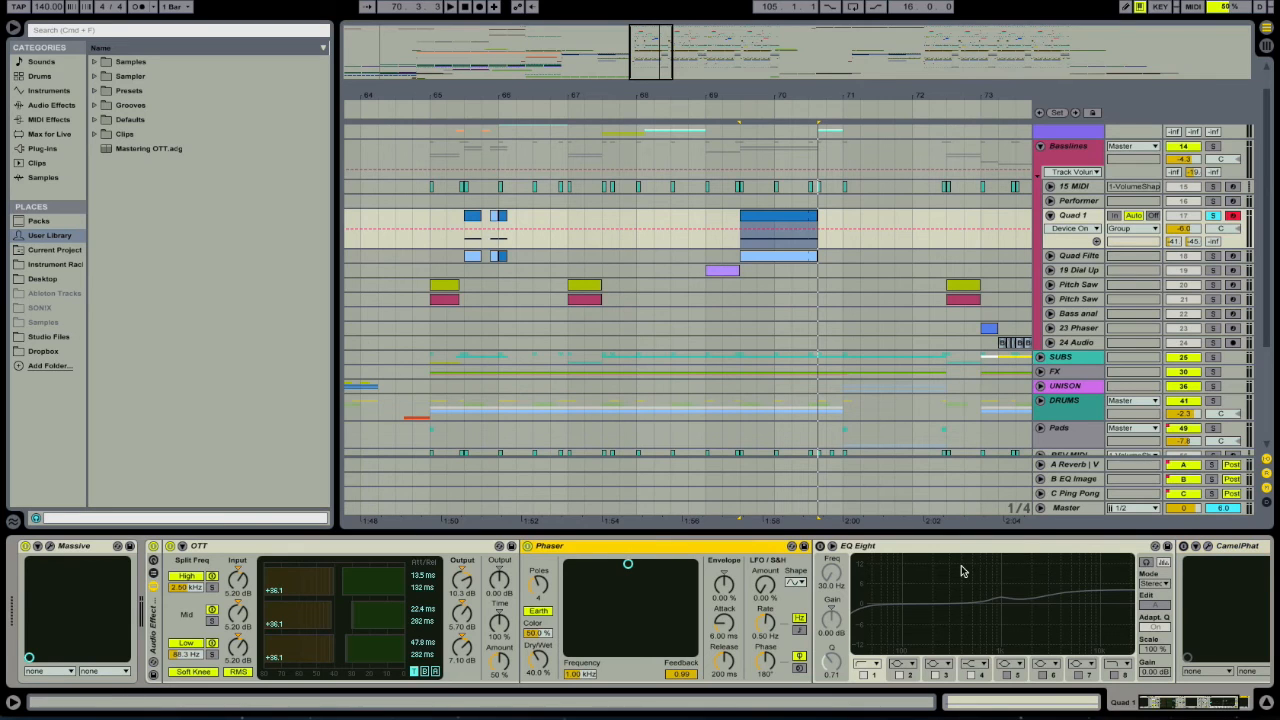
scroll(966, 569, "right", 3)
left_click(729, 547)
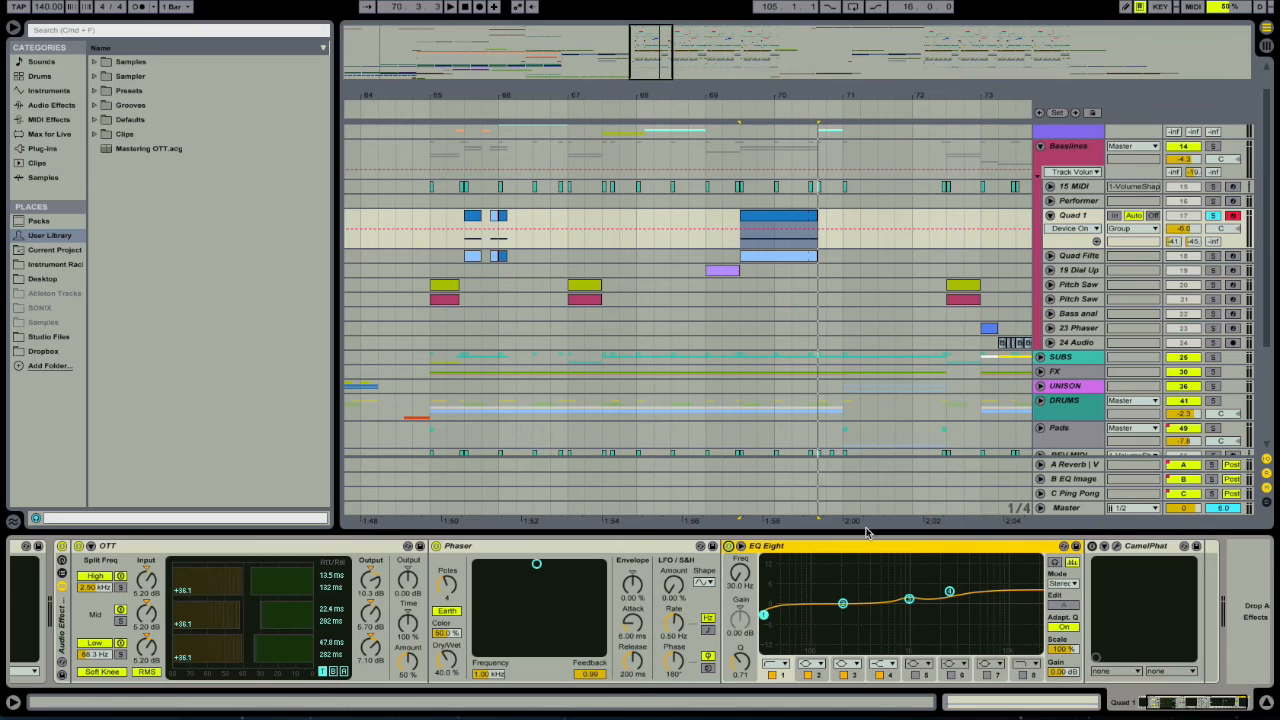
left_click(1092, 547)
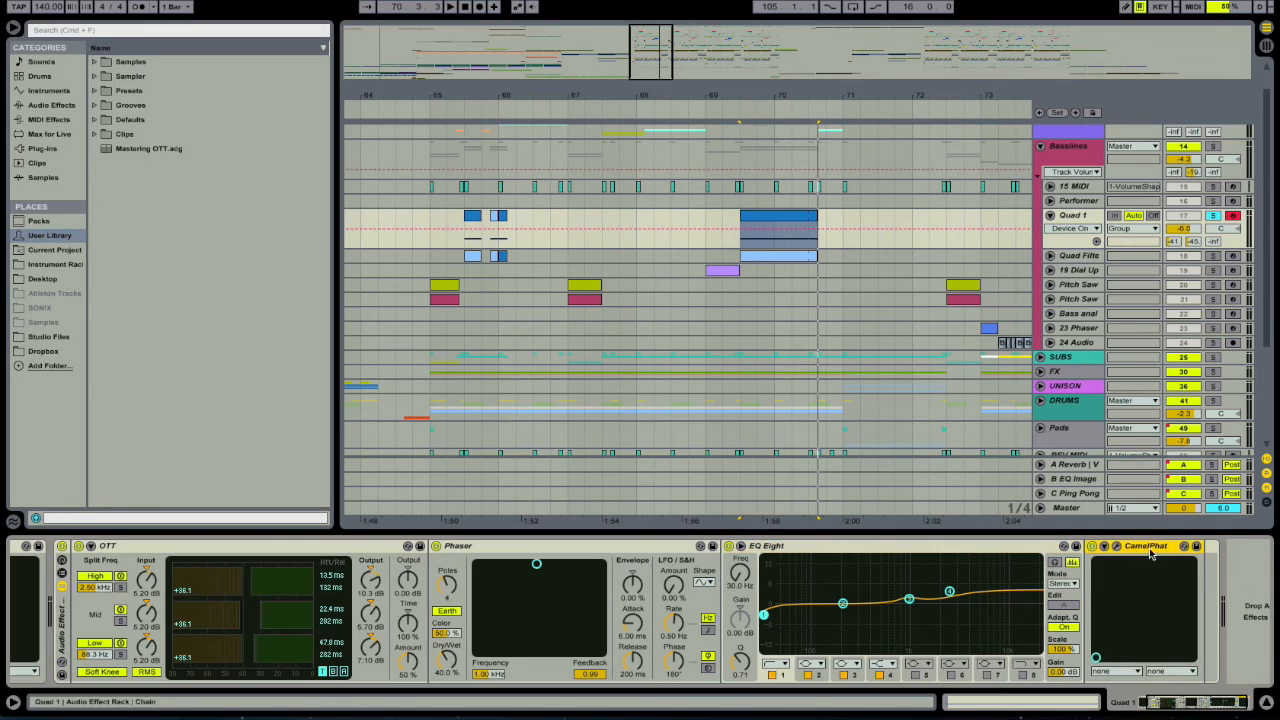
Fold the CamelPhat, EQ Eight and Phaser devices in the Quad 1 effect rack
left_click(1197, 547)
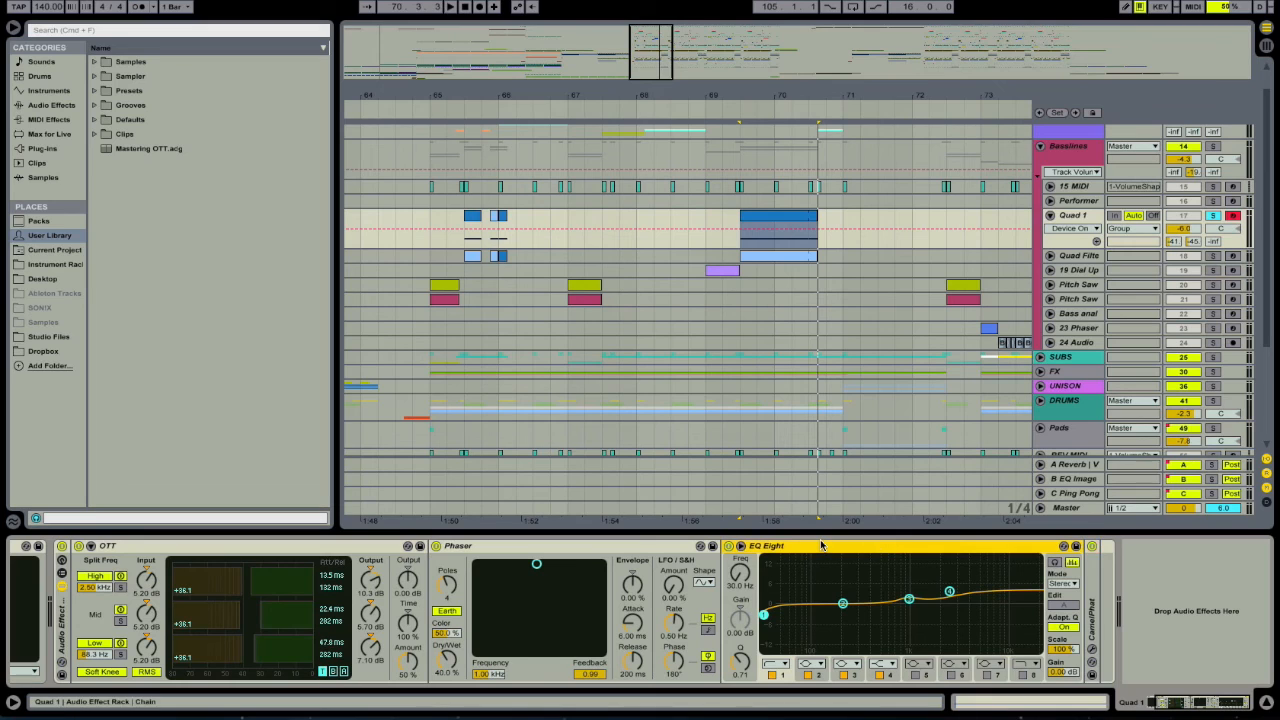
left_click(741, 546)
left_click(613, 547)
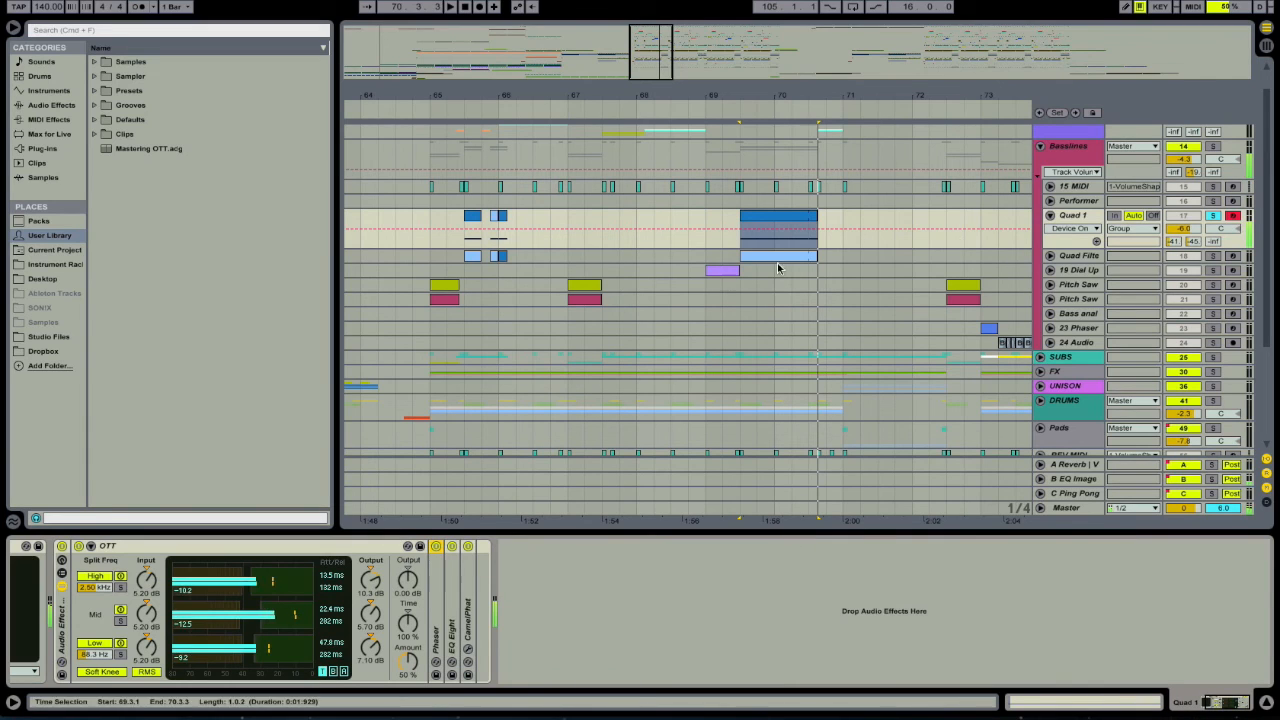
Unsolo the Quad 1 track and hide the device view
left_click(1213, 216)
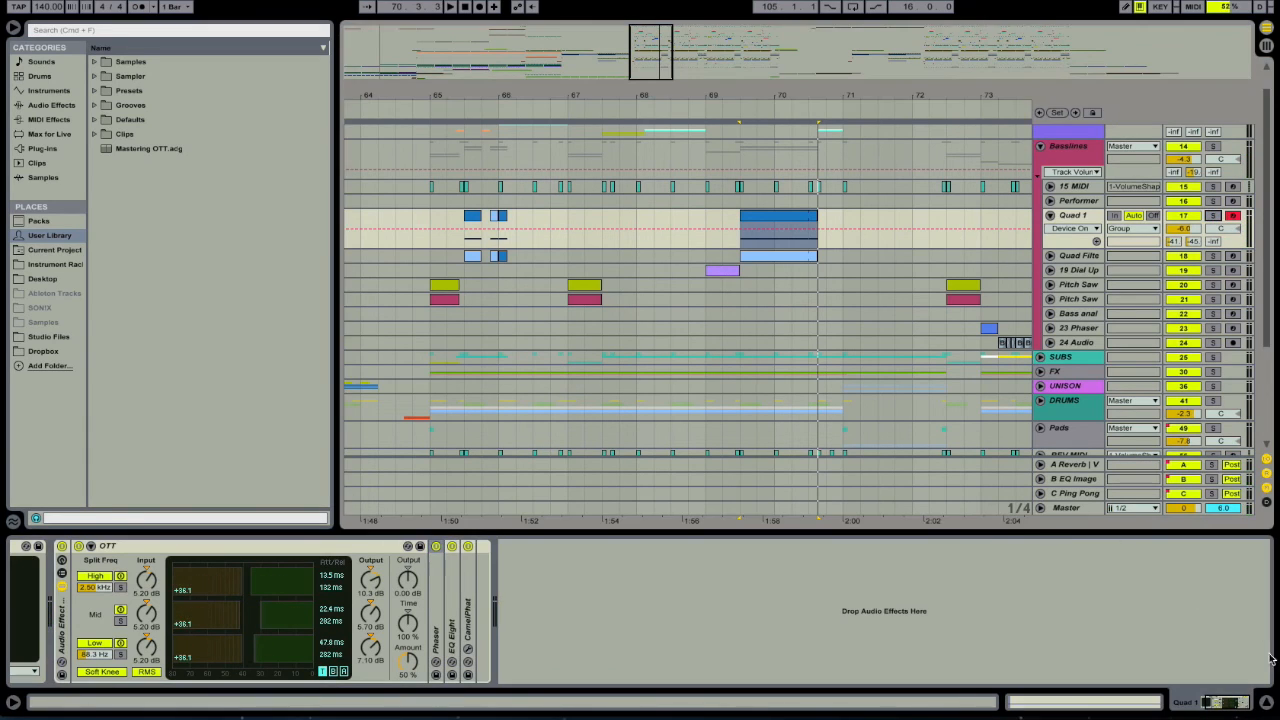
left_click(1267, 702)
Place the insert marker at 65.1.1 and play the full arrangement from there
left_click_drag(790, 97, 790, 56)
left_click(693, 311)
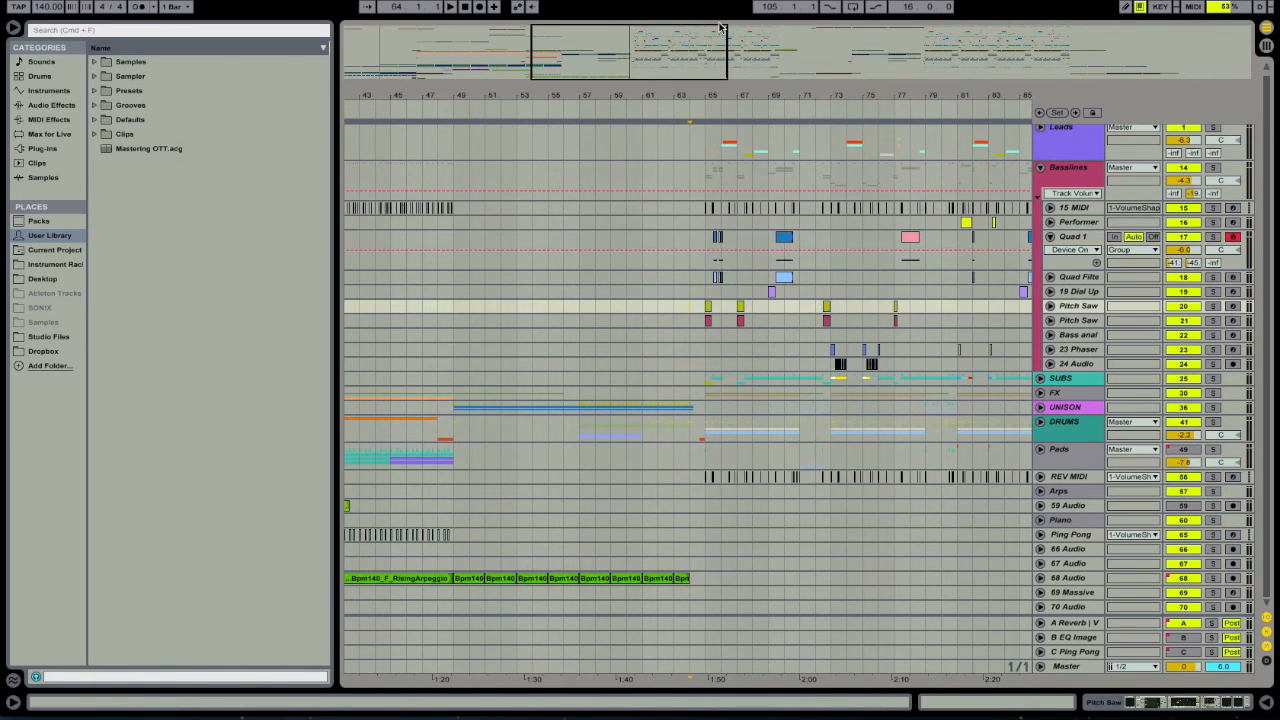
left_click_drag(688, 100, 688, 132)
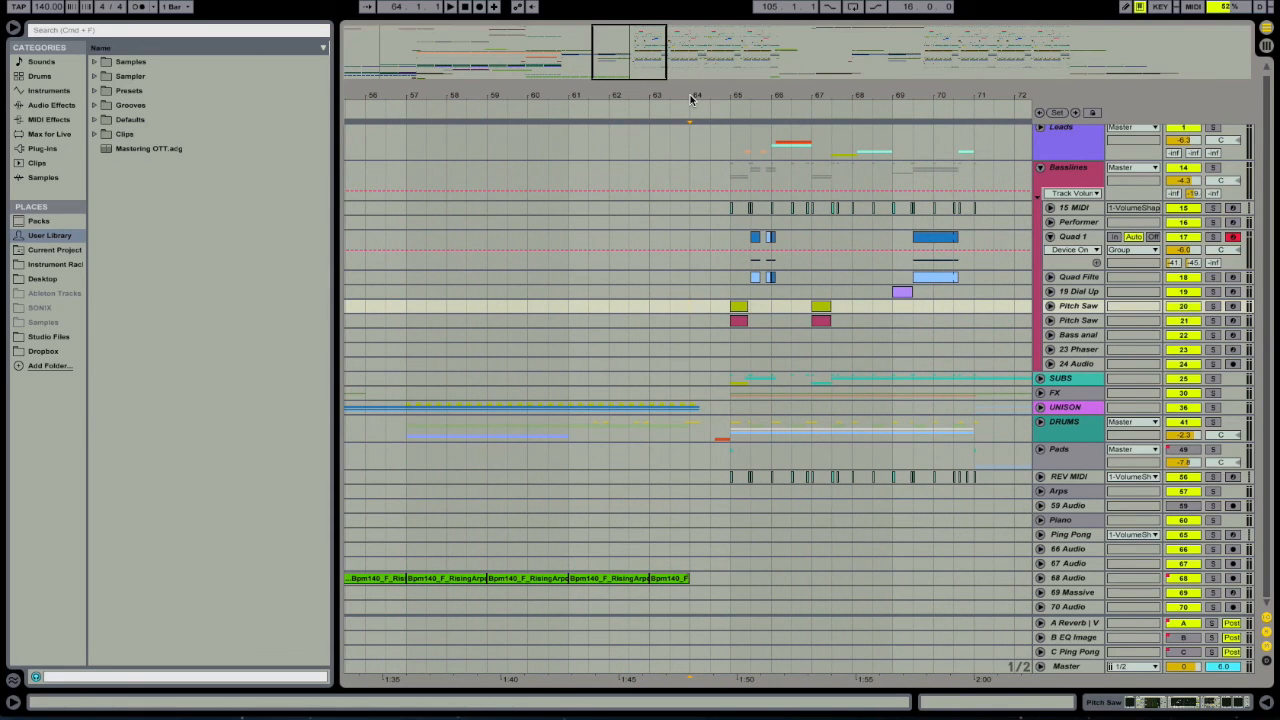
left_click(658, 334)
left_click(642, 349)
left_click(677, 353)
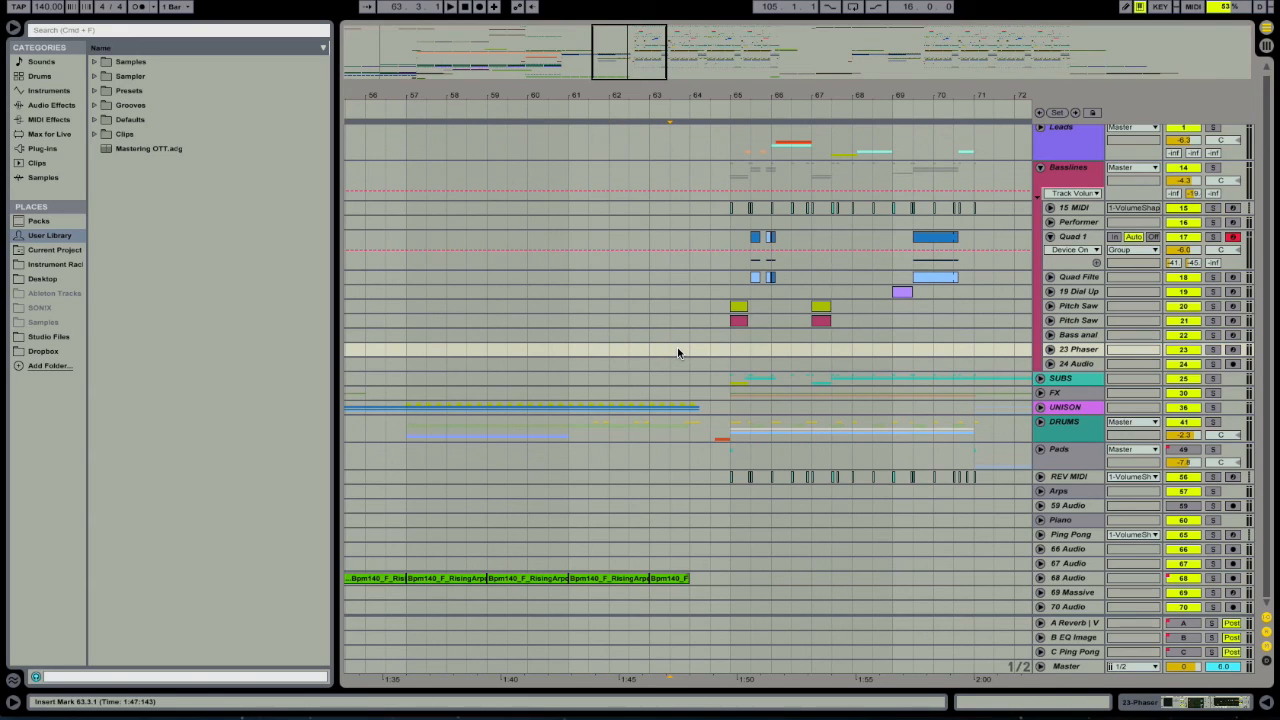
left_click(691, 349)
left_click(719, 345)
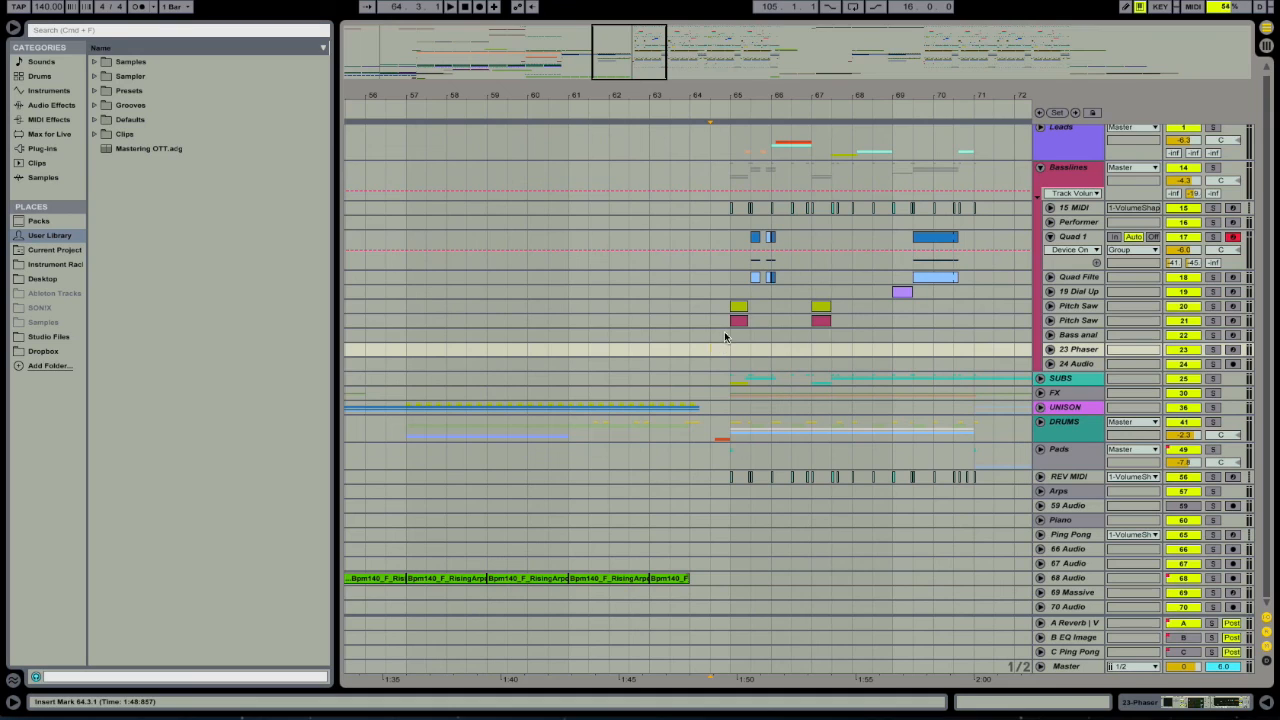
left_click(726, 336)
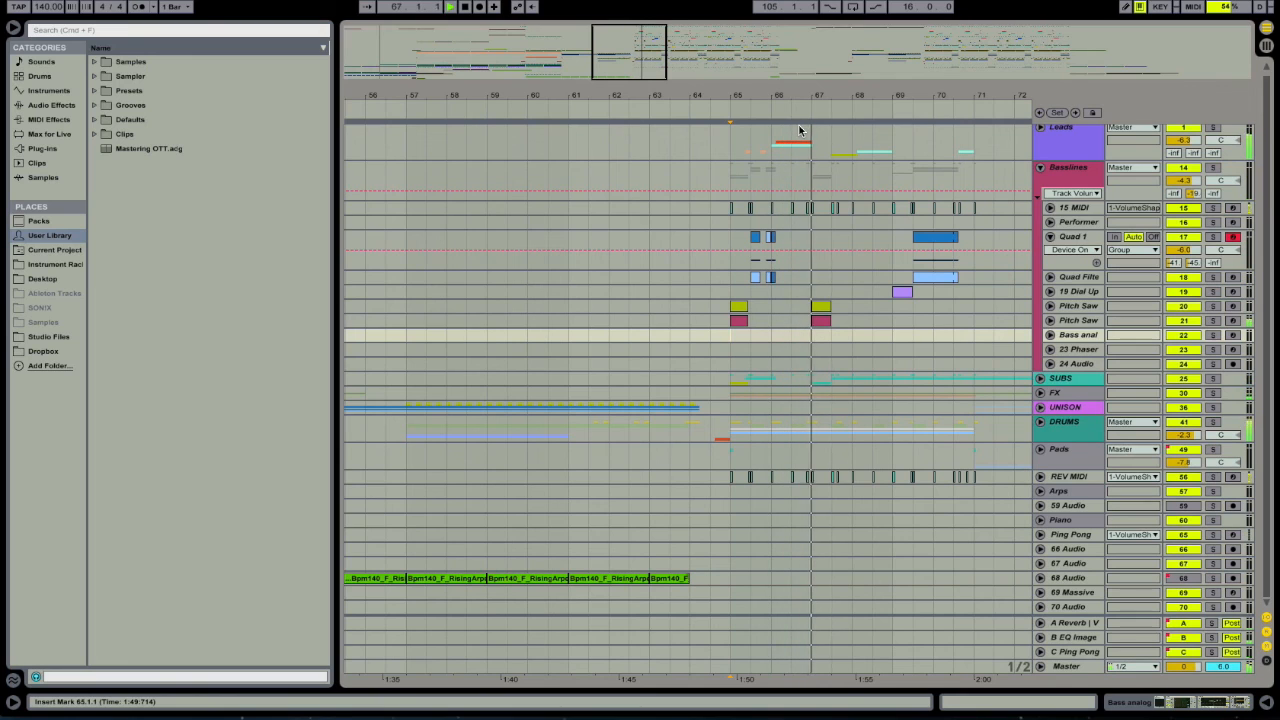
scroll(869, 245, "up", 1)
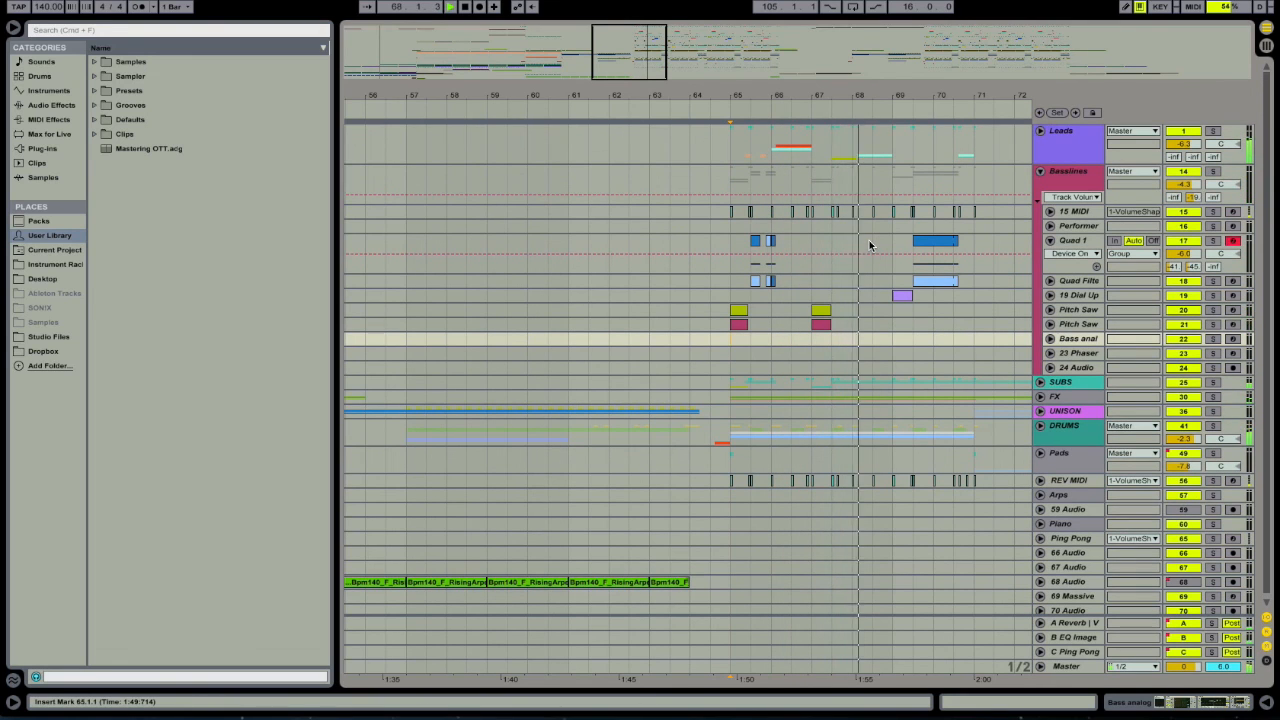
Unfold the Leads group and play the BBC track's clip near bar 66 in solo
left_click(1040, 131)
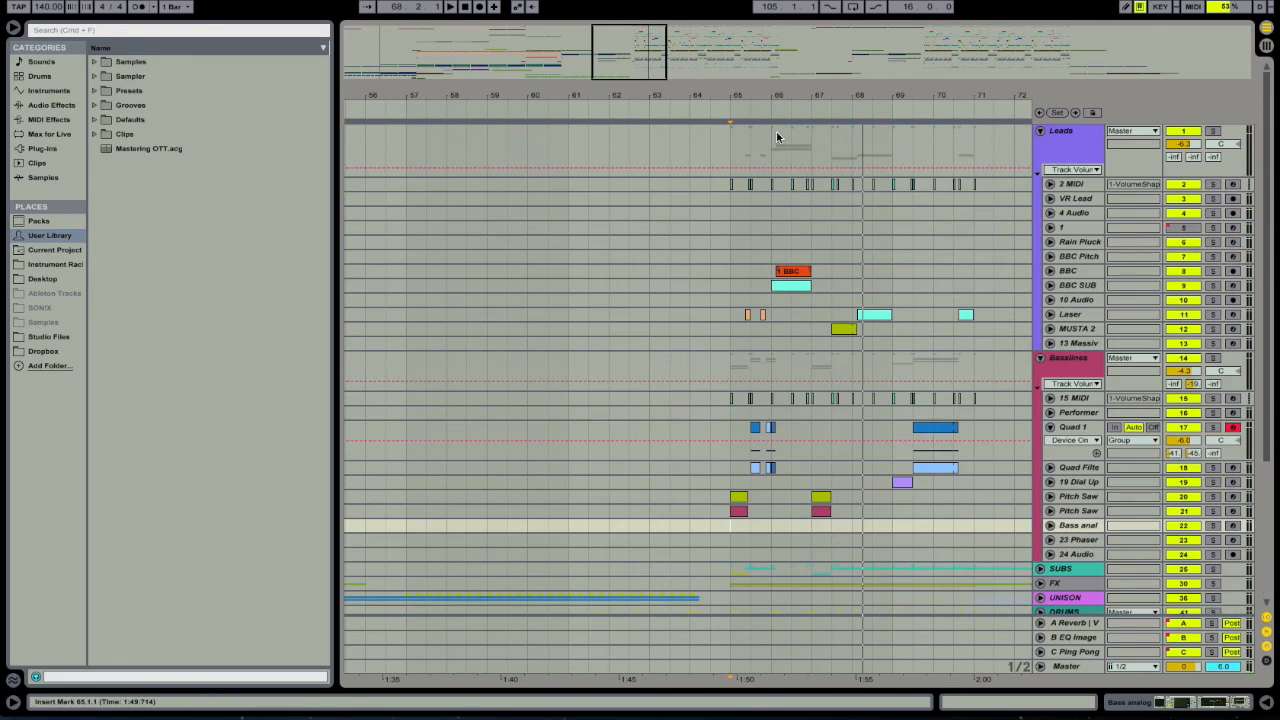
left_click_drag(810, 103, 811, 145)
left_click(1072, 272)
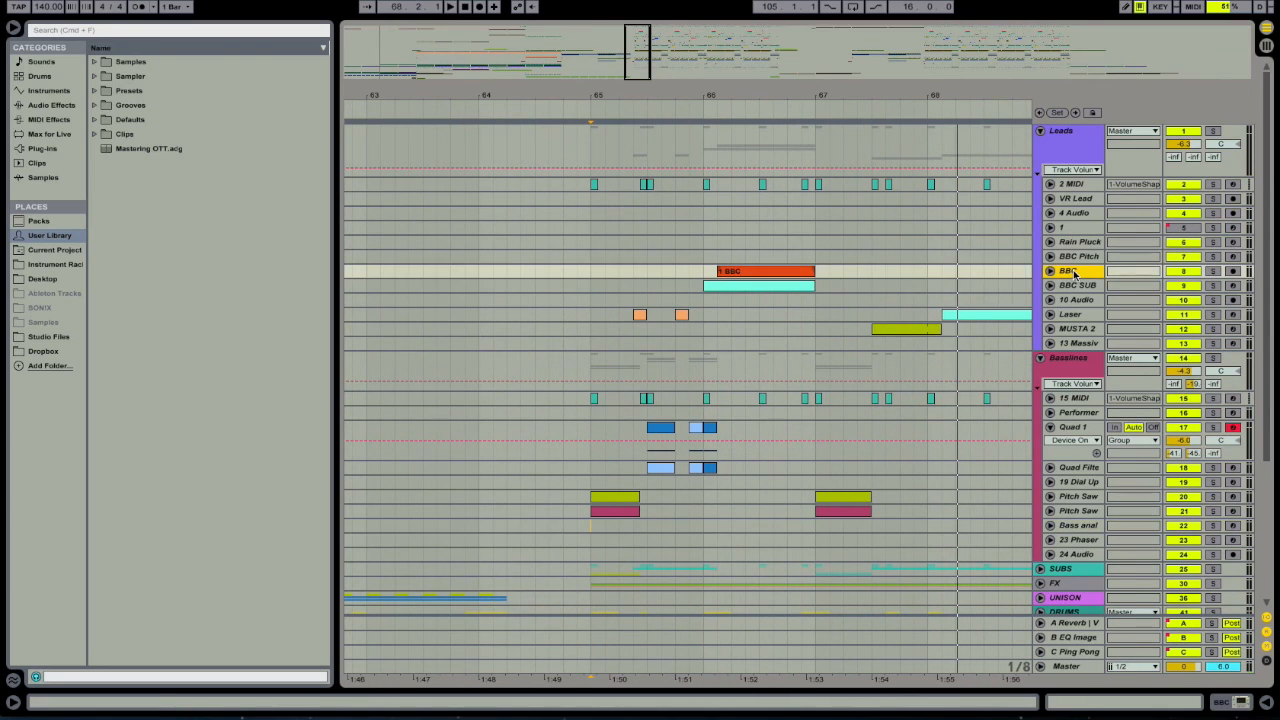
left_click(1213, 271)
left_click(790, 275)
key("space")
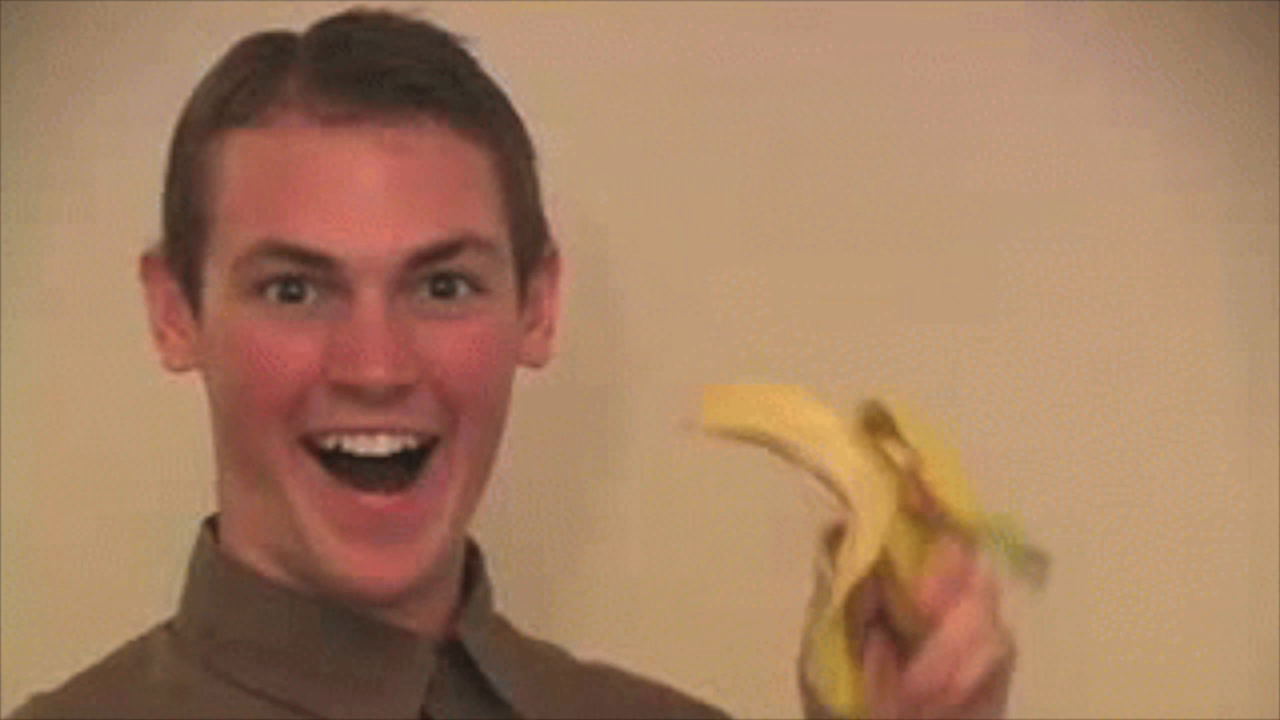